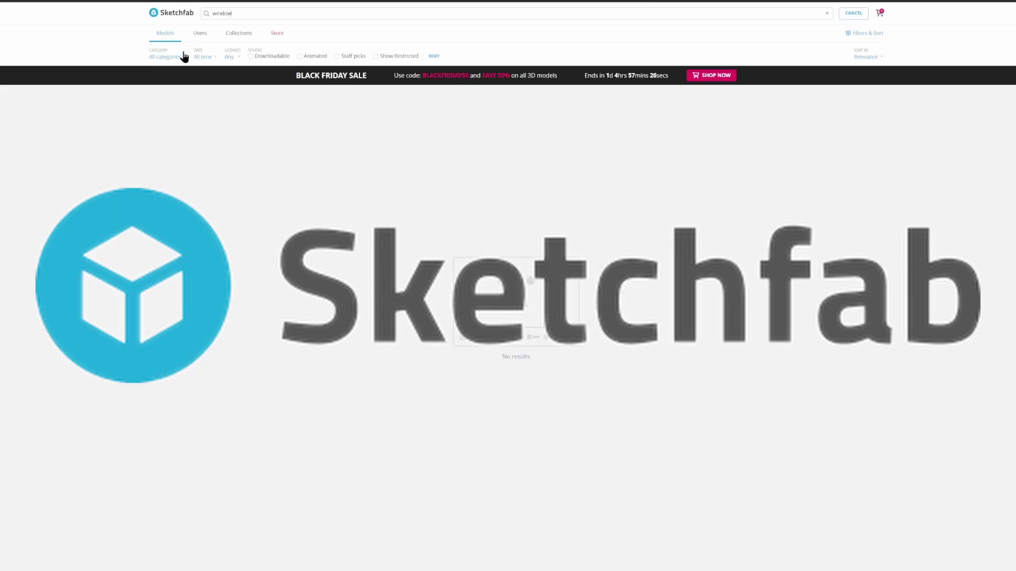
# Search Sketchfab for a window wiper model and pick a red squeegee photo from the Google image results for "squeegee"
pyautogui.write('iper')
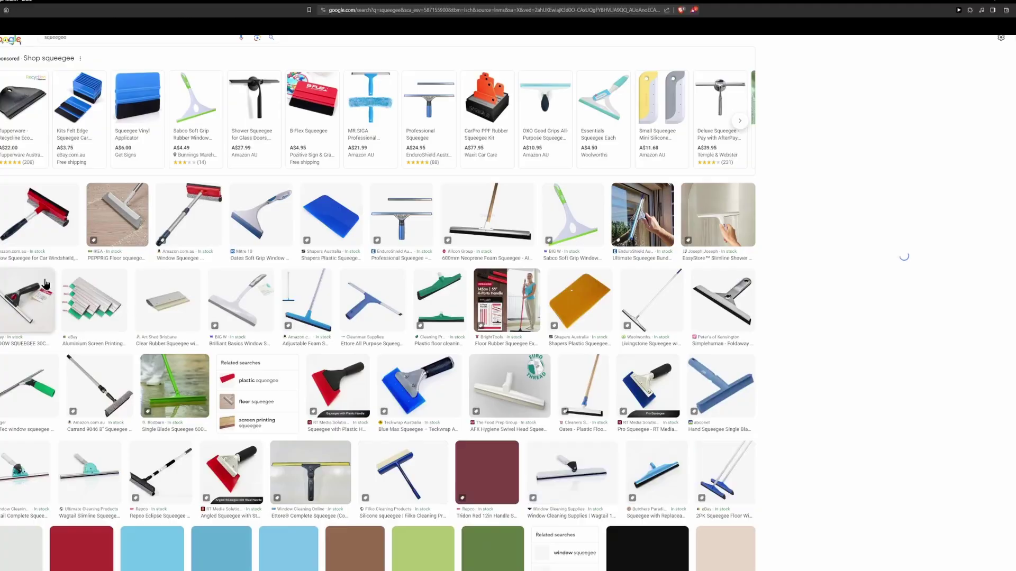
pyautogui.click(41, 222)
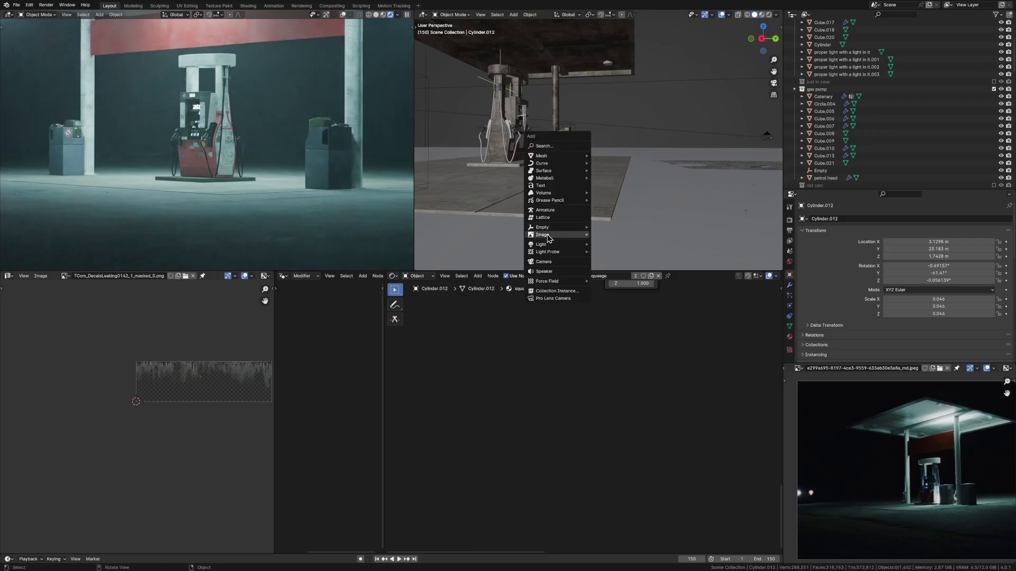
# Import the red squeegee photo into the Blender scene as an image plane for reference
pyautogui.moveTo(547, 234)
pyautogui.click(619, 252)
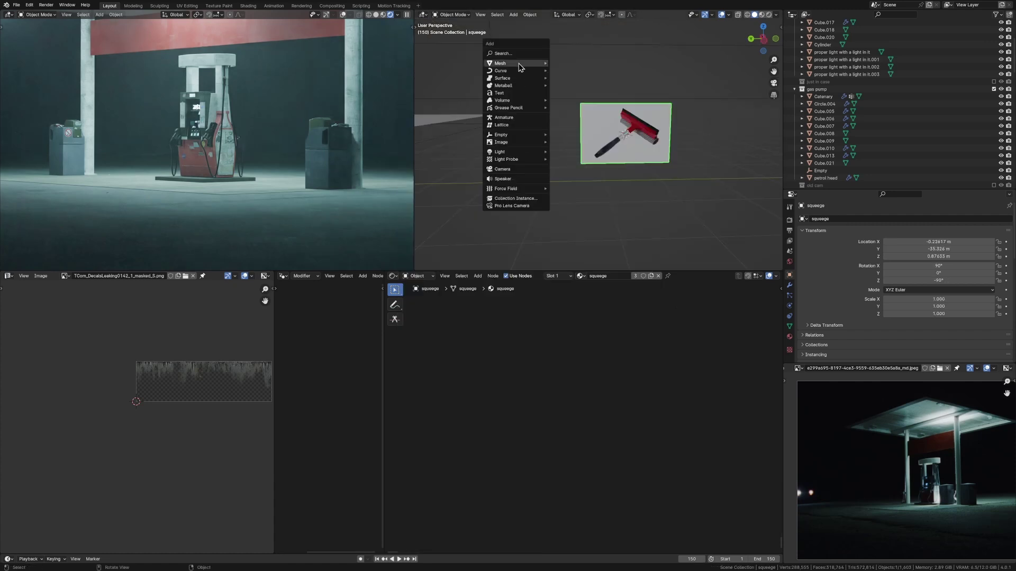
# Add a cylinder, scale it down and align it with the tilted handle of the squeegee in the reference image
pyautogui.moveTo(529, 63)
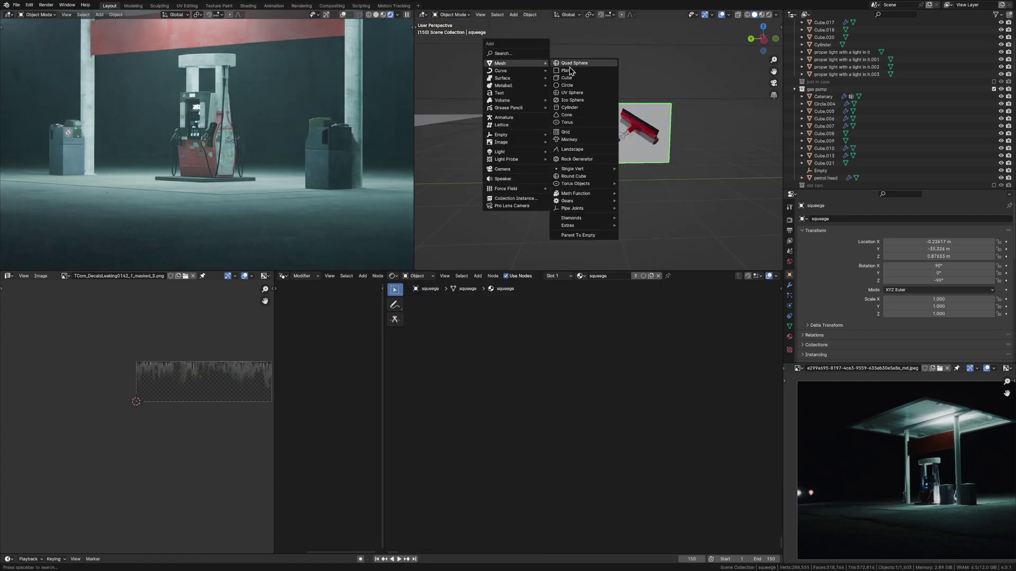
pyautogui.scroll(3, 625, 156)
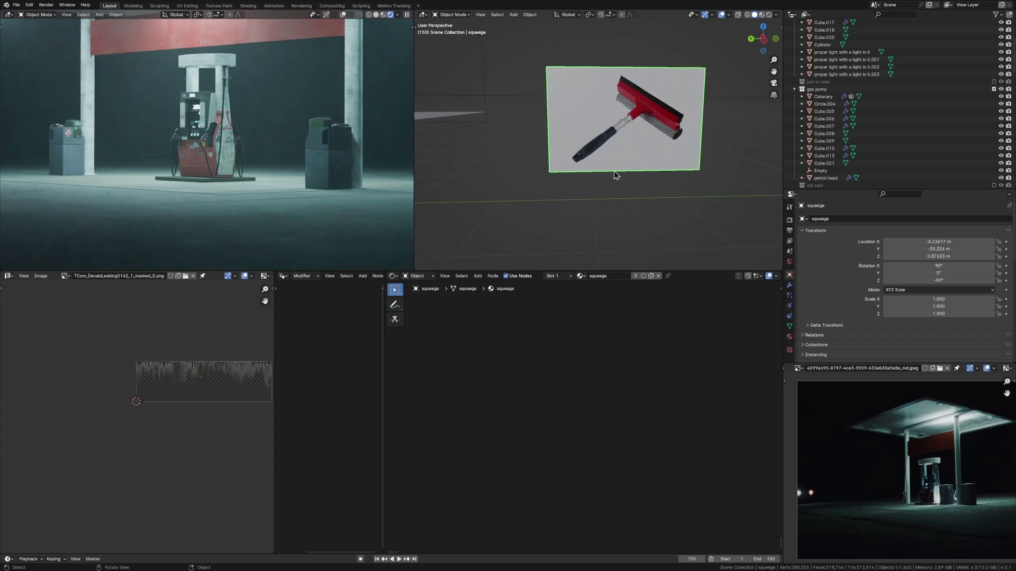
pyautogui.hotkey('shift', 'a')
pyautogui.click(510, 43)
pyautogui.press('s')
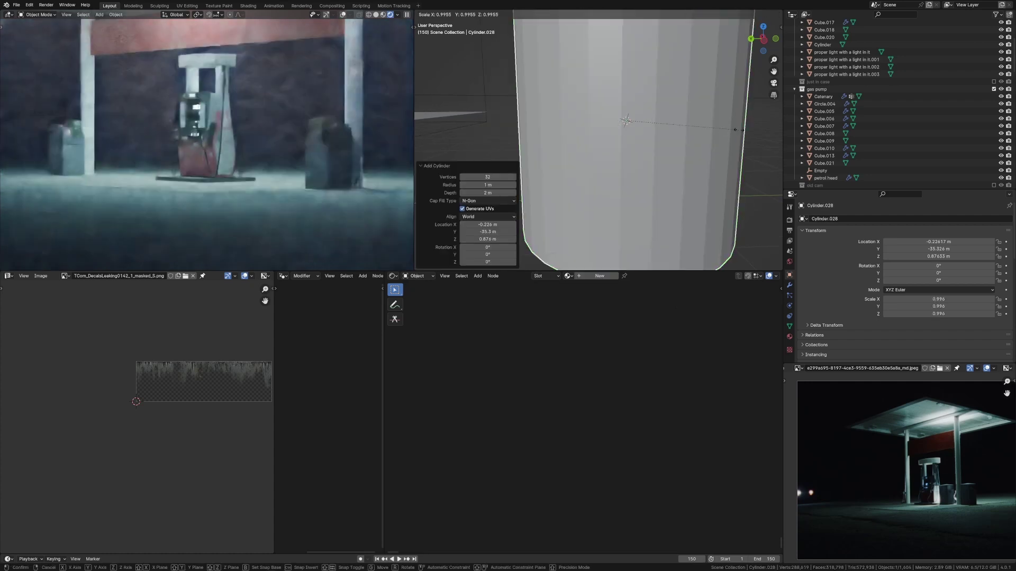
pyautogui.click(653, 123)
pyautogui.press('ctrl+KP_3')
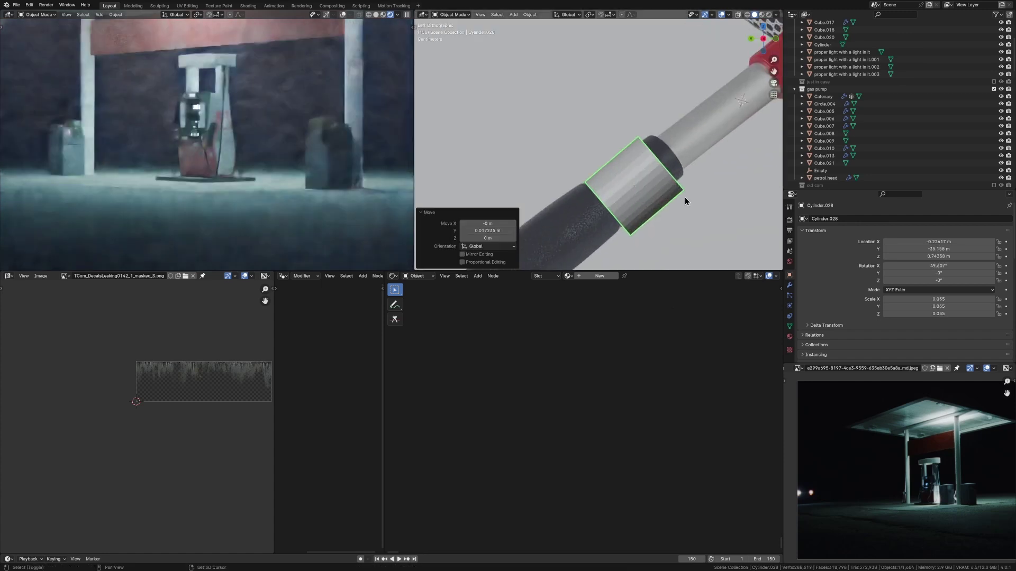
pyautogui.press('g')
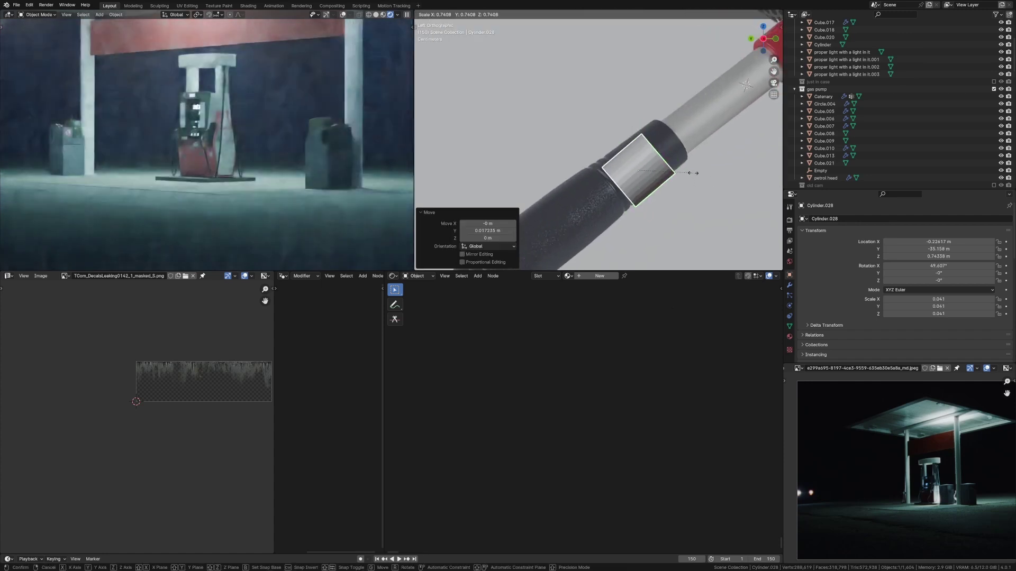
pyautogui.click(723, 168)
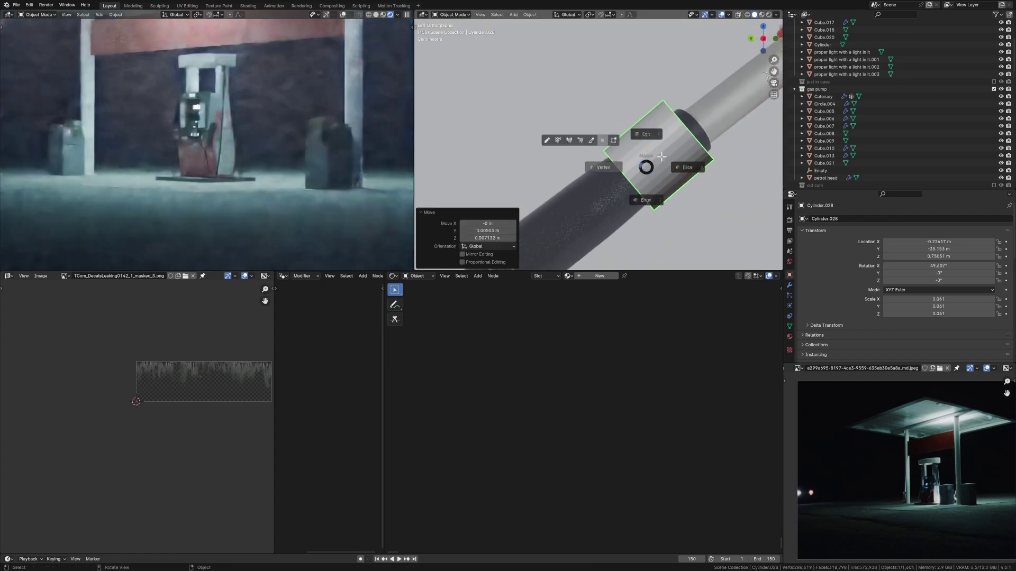
# Extrude and scale the cylinder's end loops along the reference to form the tapered grip and the shaft of the handle
pyautogui.press('Tab')
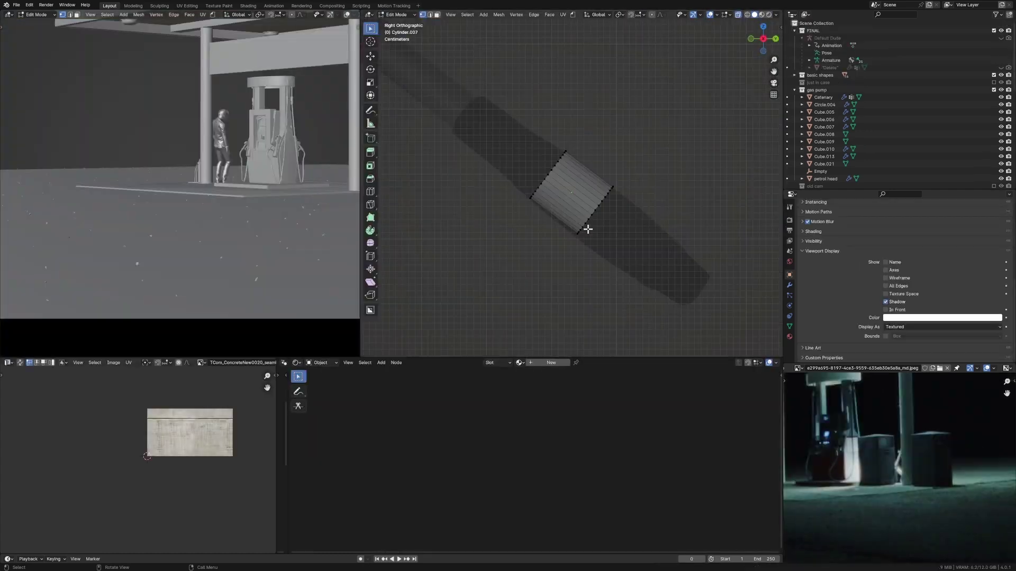
pyautogui.press('e')
pyautogui.click(606, 214)
pyautogui.press('s')
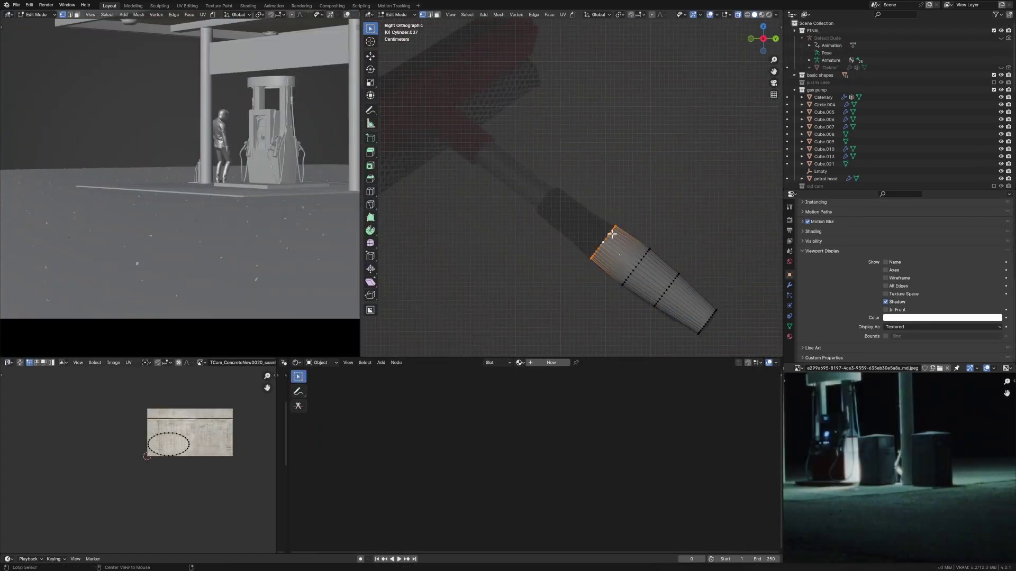
pyautogui.press('g')
pyautogui.click(589, 125)
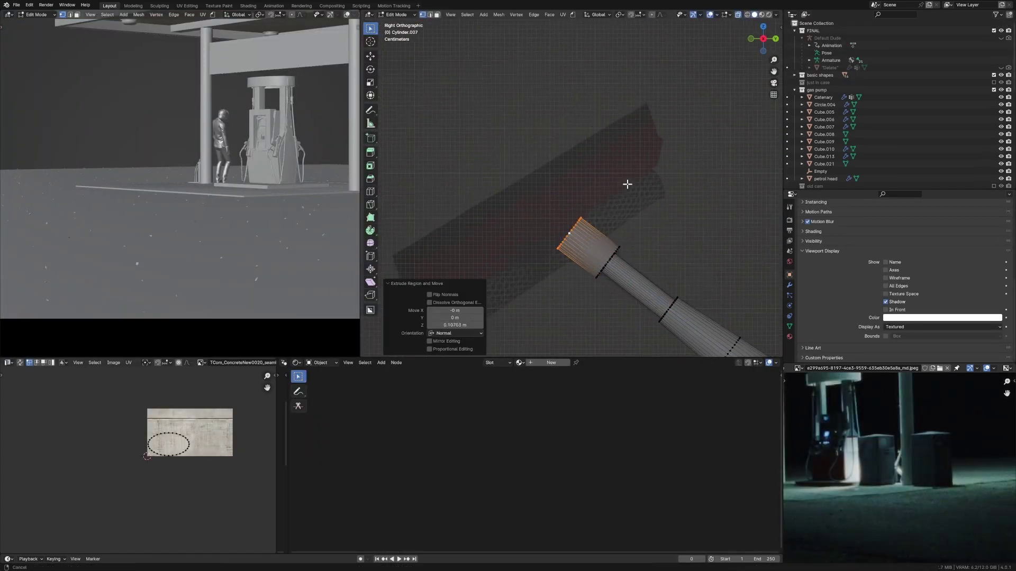
# Scale the handle's upper end section along its local Z axis and adjust its side faces to fit the squeegee head
pyautogui.hotkey('ctrl', 'Tab')
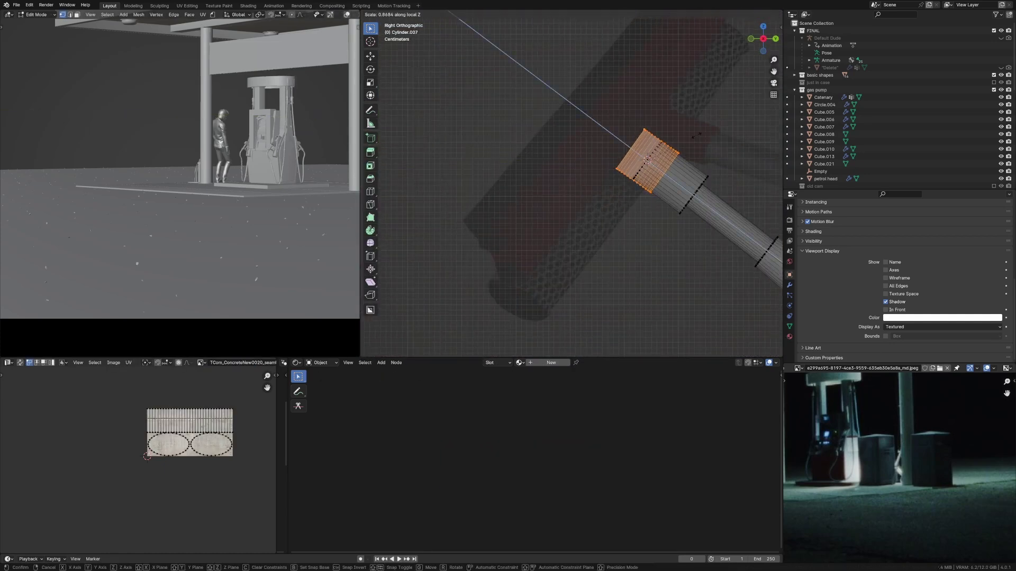
pyautogui.moveTo(661, 158); pyautogui.dragTo(693, 136, button='middle')
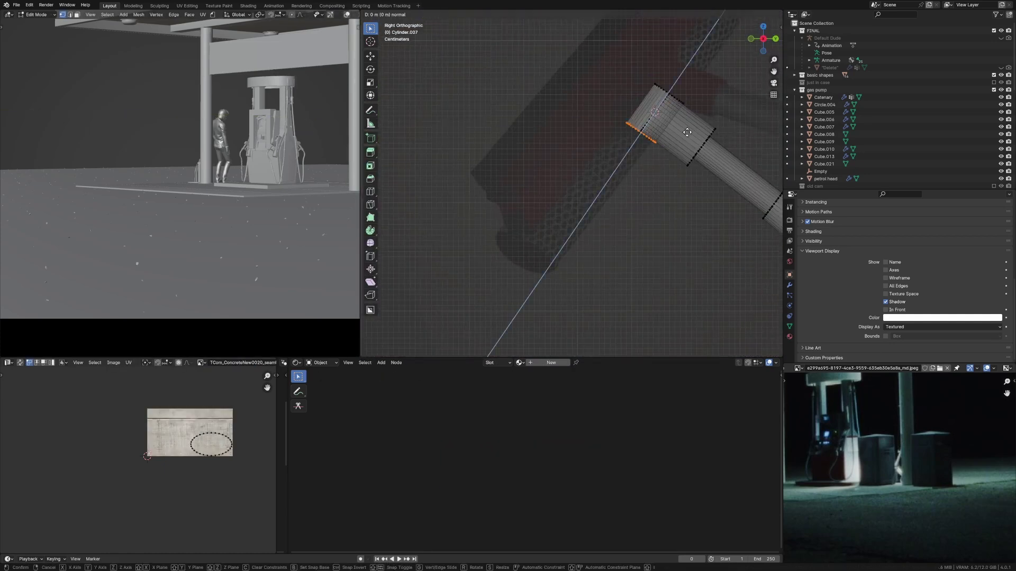
pyautogui.moveTo(686, 151); pyautogui.dragTo(665, 192, button='middle')
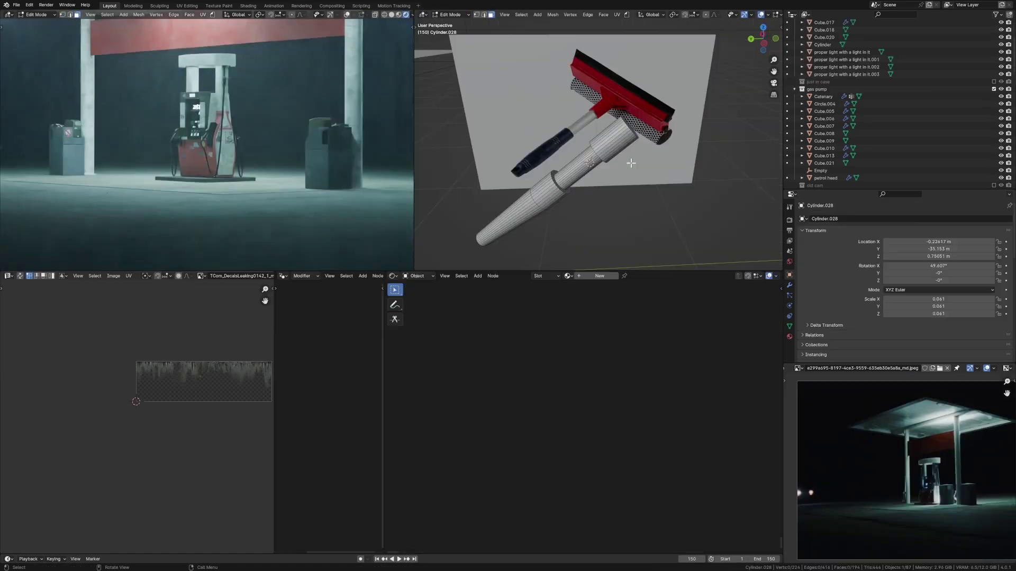
# Add a second cylinder within the same mesh, move it to the upper end of the handle and scale it down
pyautogui.hotkey('shift', 'a')
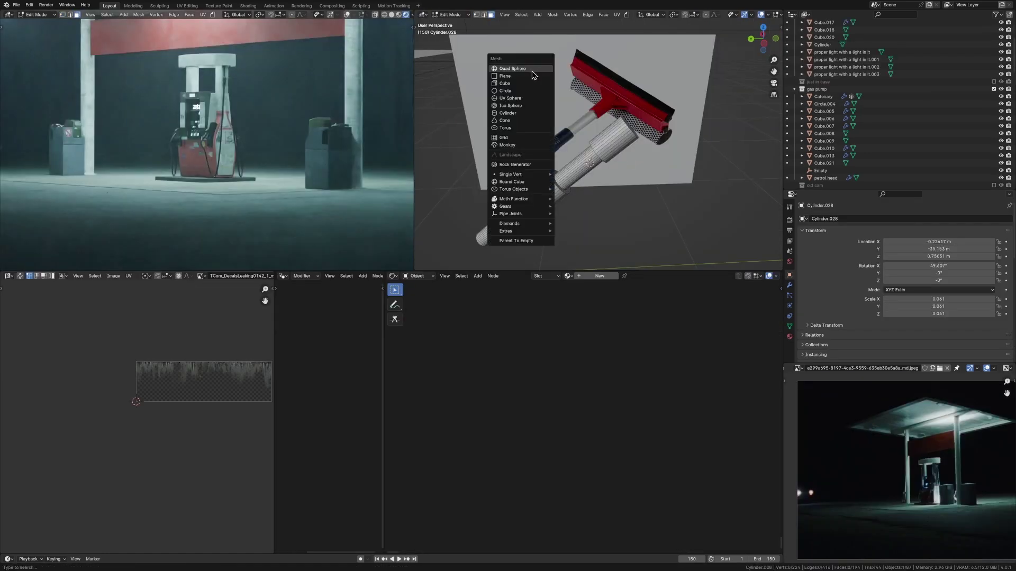
pyautogui.click(511, 115)
pyautogui.press('g')
pyautogui.click(671, 161)
pyautogui.scroll(-5, 684, 154)
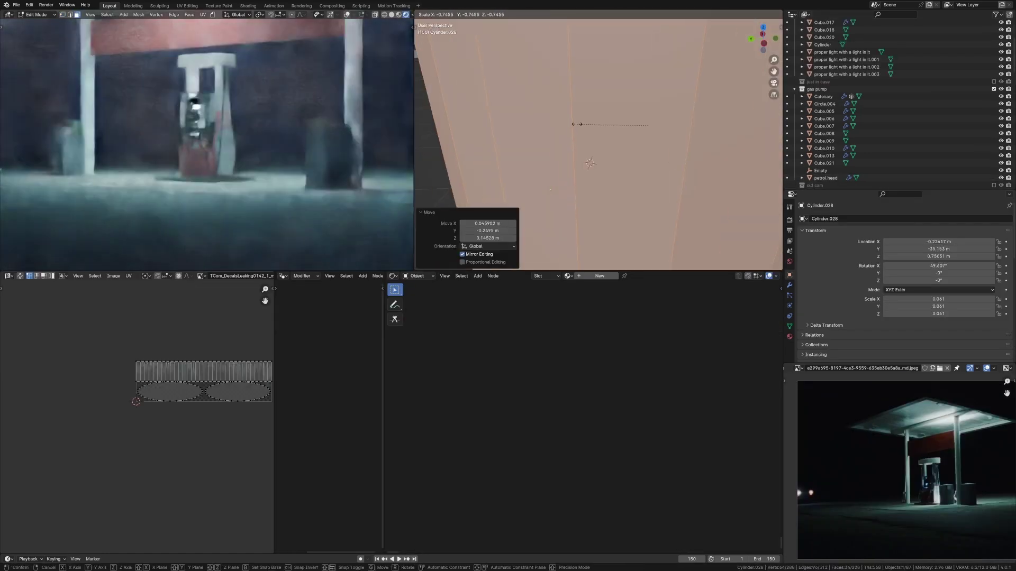
pyautogui.press('s')
pyautogui.press('Escape')
# Rotate the new cylinder so it lies crosswise to the handle as the squeegee's head roller
pyautogui.press('r')
pyautogui.click(642, 135)
pyautogui.moveTo(642, 135); pyautogui.dragTo(646, 138, button='middle')
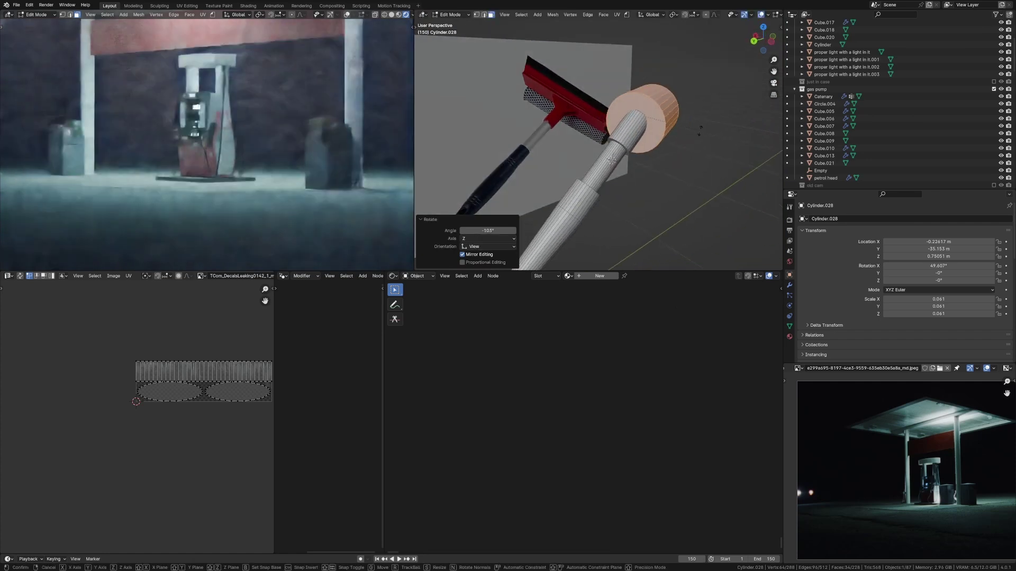
pyautogui.press('r')
pyautogui.press('z')
pyautogui.click(625, 141)
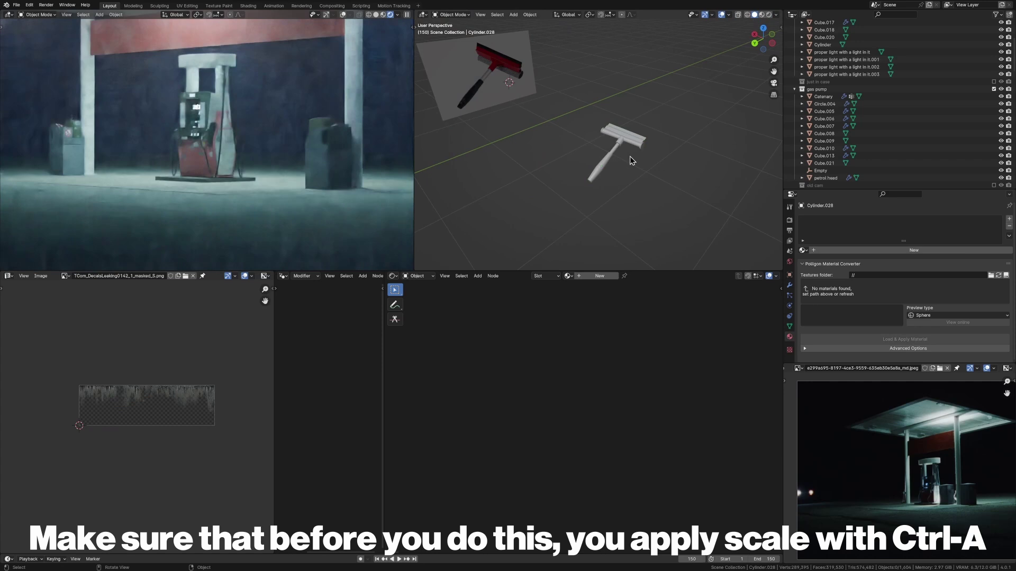
# Select the whole squeegee mesh and unwrap it with Project from View from an angle matching the reference photo
pyautogui.press('a')
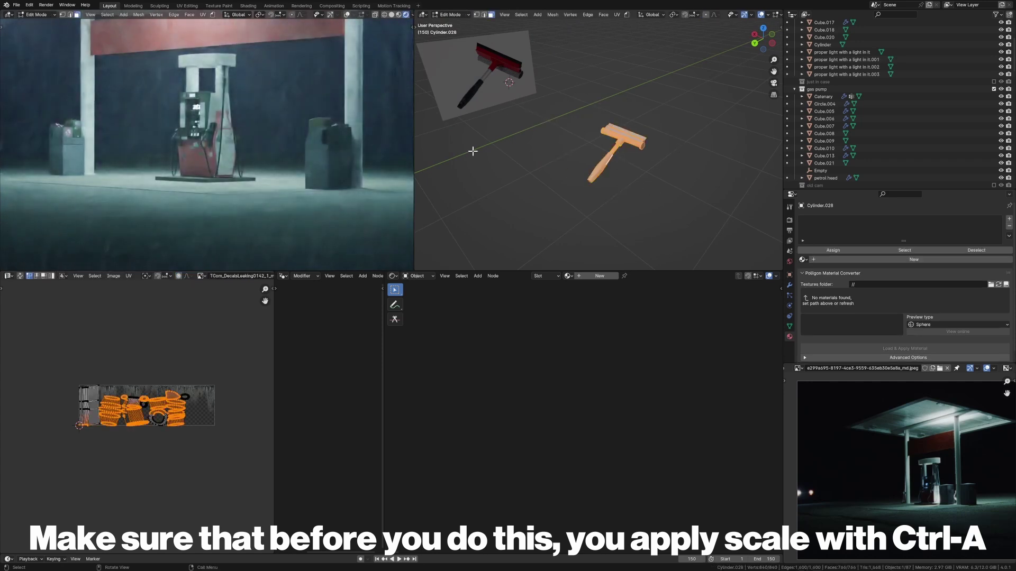
pyautogui.moveTo(587, 137); pyautogui.dragTo(548, 129, button='middle')
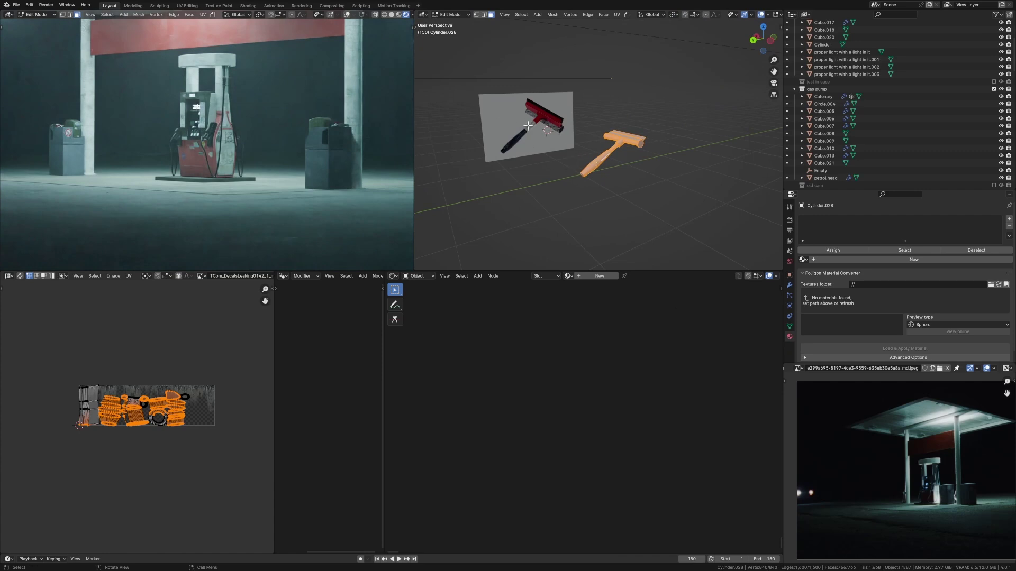
pyautogui.moveTo(619, 191); pyautogui.dragTo(640, 178, button='middle')
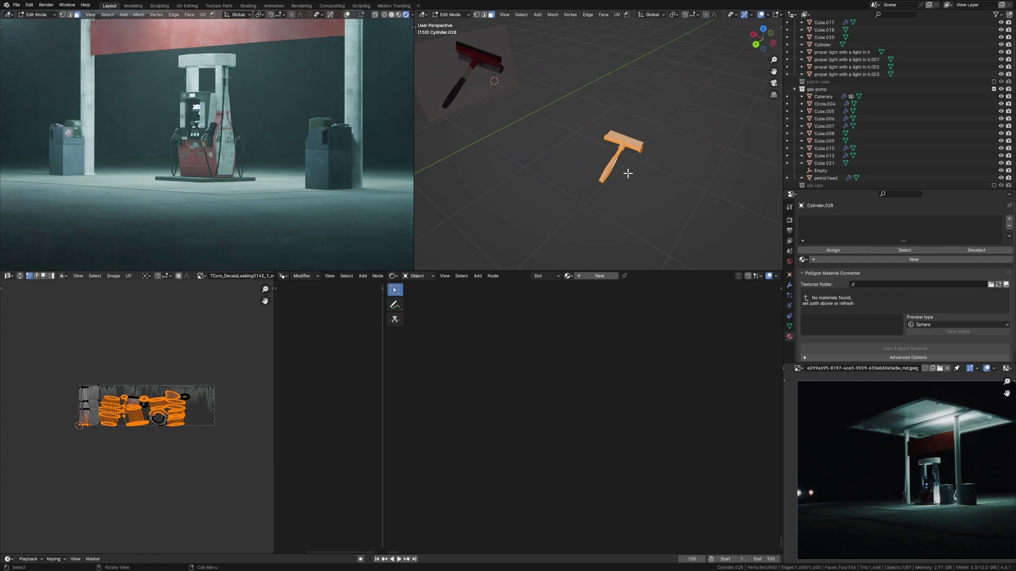
pyautogui.press('u')
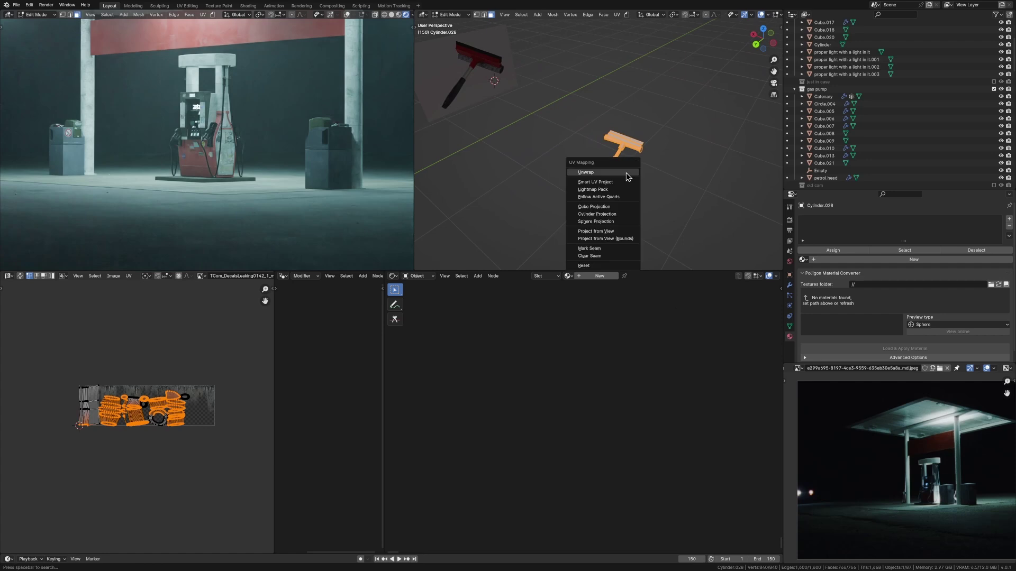
pyautogui.click(603, 232)
pyautogui.scroll(5, 182, 370)
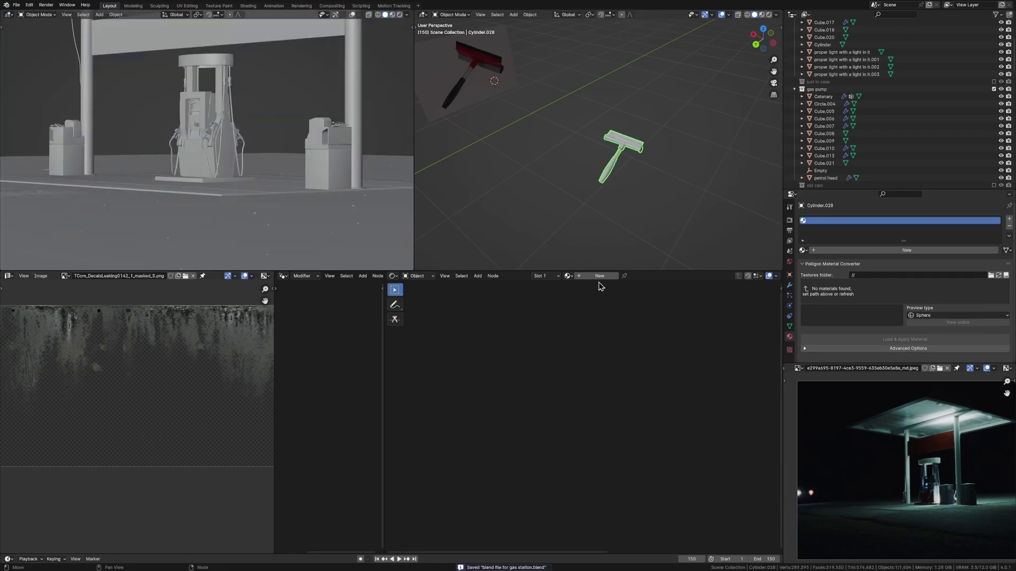
# Create a new material for the squeegee and add an Image Texture with mapping nodes feeding the Principled BSDF's base color
pyautogui.click(599, 275)
pyautogui.moveTo(696, 347); pyautogui.dragTo(647, 357, button='middle')
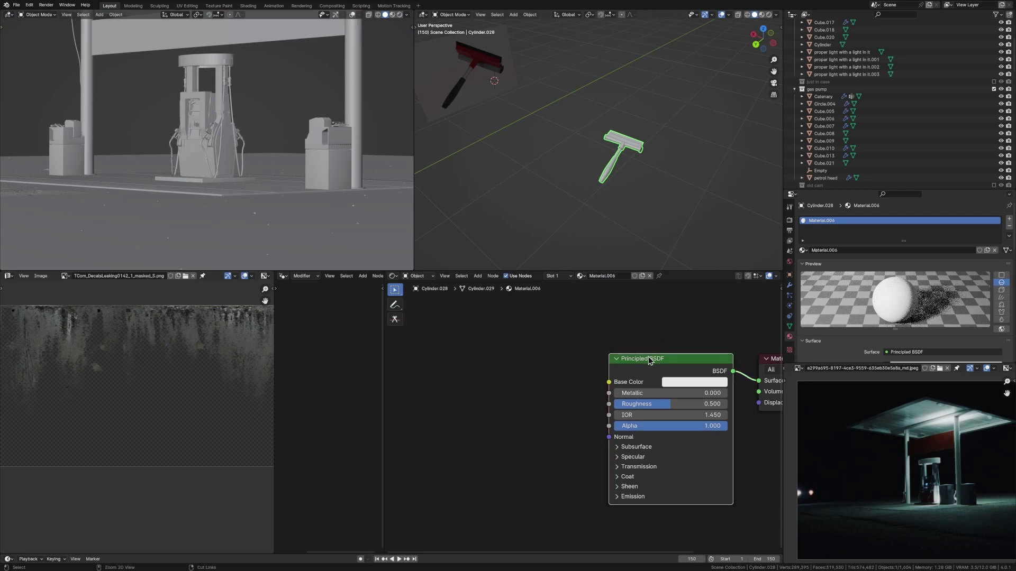
pyautogui.hotkey('ctrl', 't')
pyautogui.moveTo(616, 348); pyautogui.dragTo(668, 325, button='middle')
pyautogui.moveTo(529, 402); pyautogui.dragTo(572, 358, button='middle')
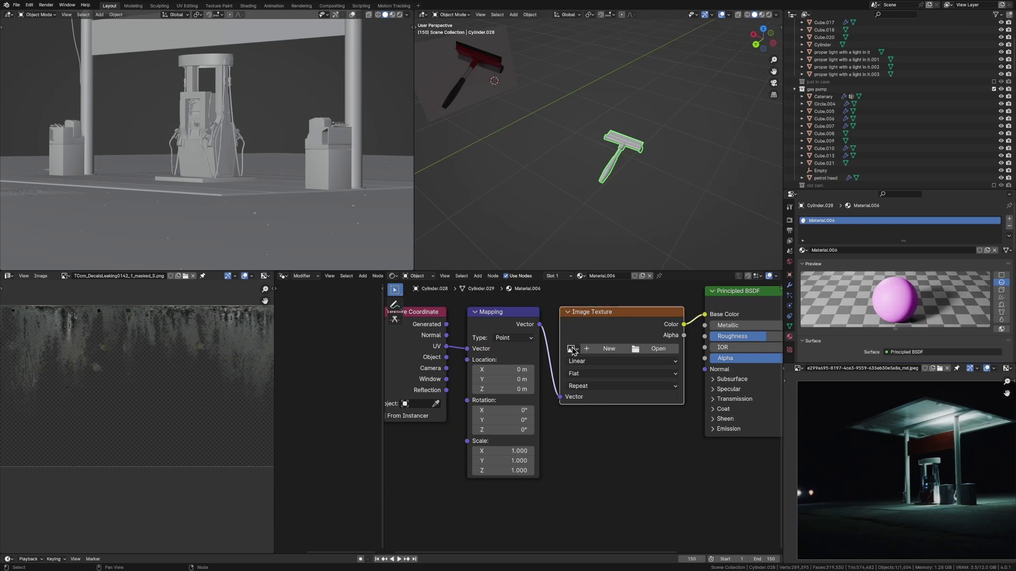
# Assign squeege.jpg to the Image Texture node and preview the material on the squeegee model
pyautogui.click(572, 349)
pyautogui.write('squeege')
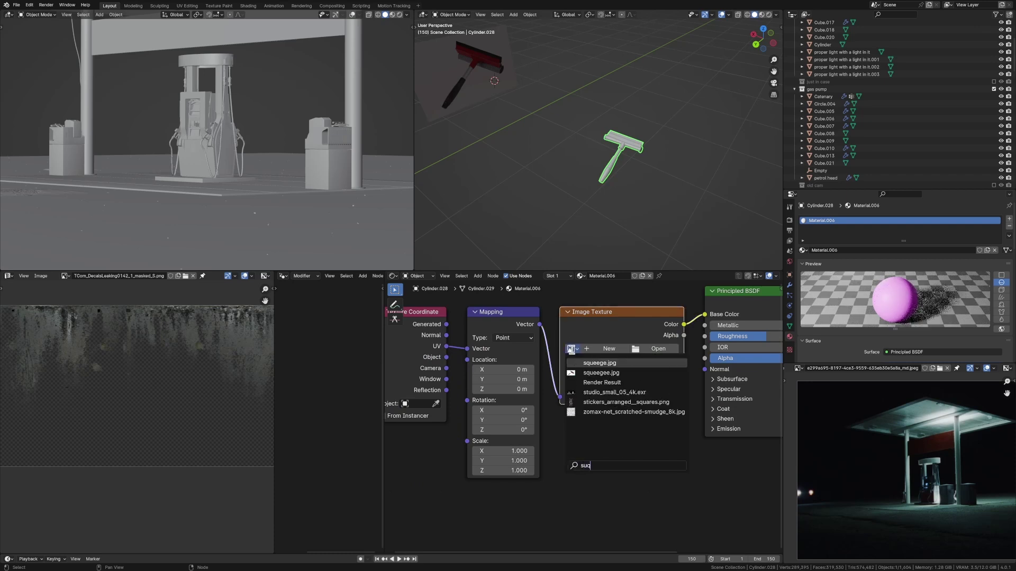
pyautogui.press('Return')
pyautogui.press('z')
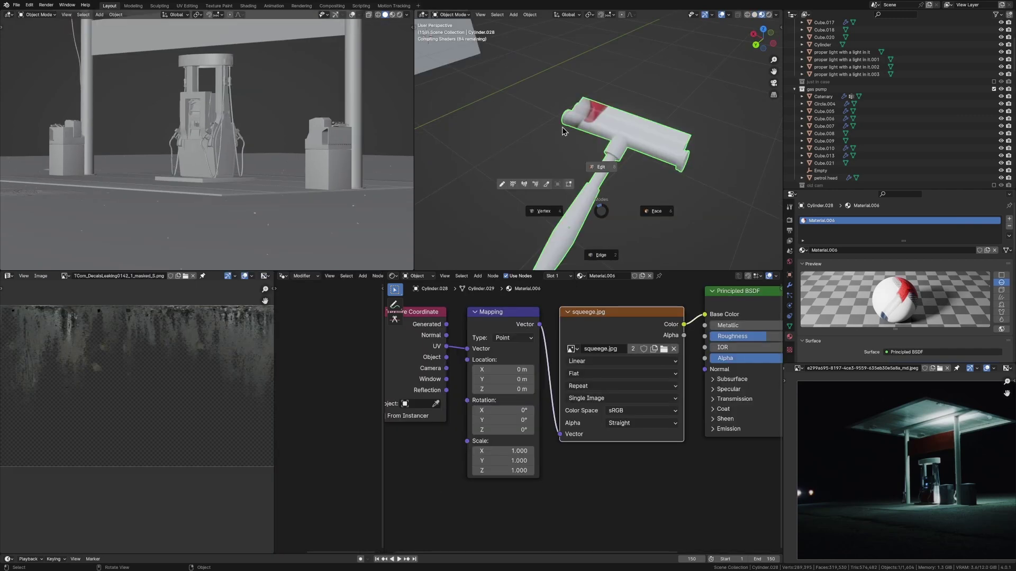
# Enter Edit Mode on the squeegee, display squeege.jpg behind its UVs and widen the UV editor
pyautogui.press('Tab')
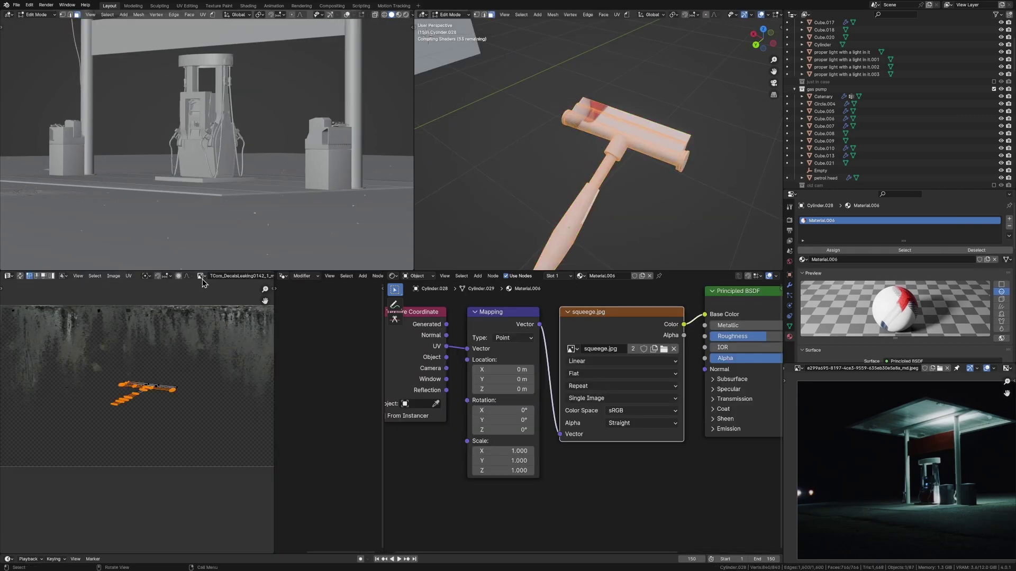
pyautogui.click(200, 275)
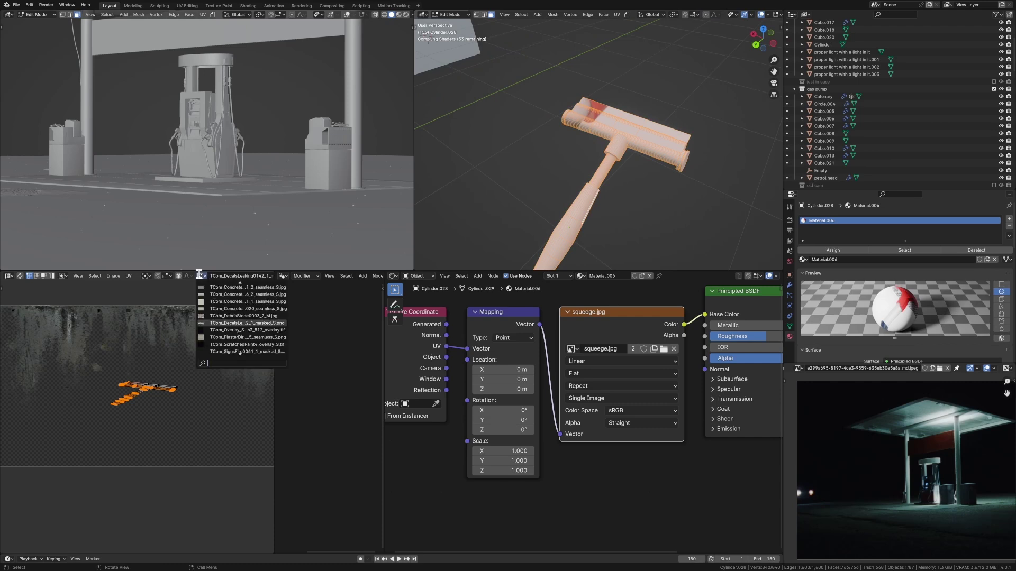
pyautogui.scroll(3, 217, 317)
pyautogui.click(203, 349)
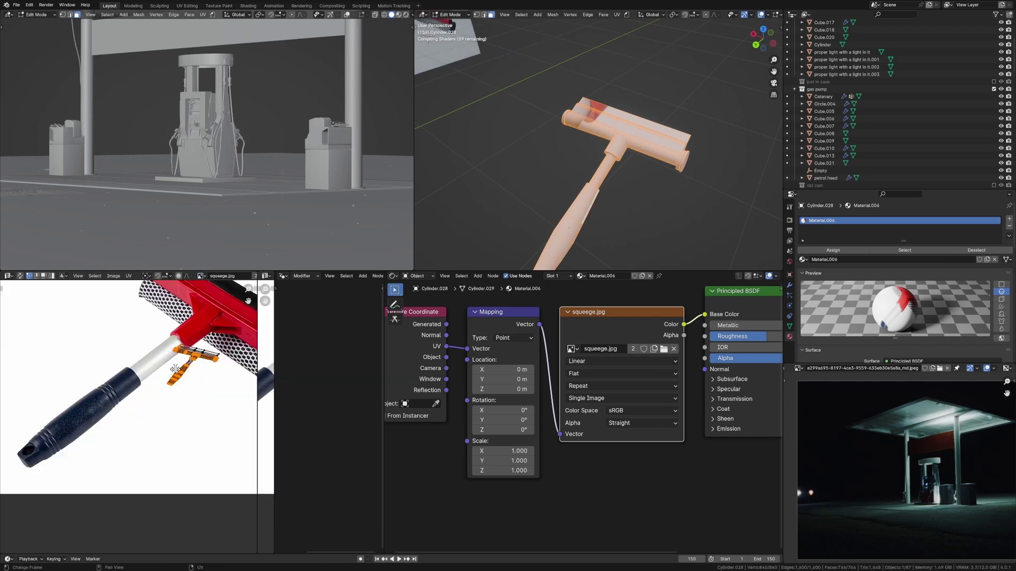
pyautogui.scroll(2, 180, 367)
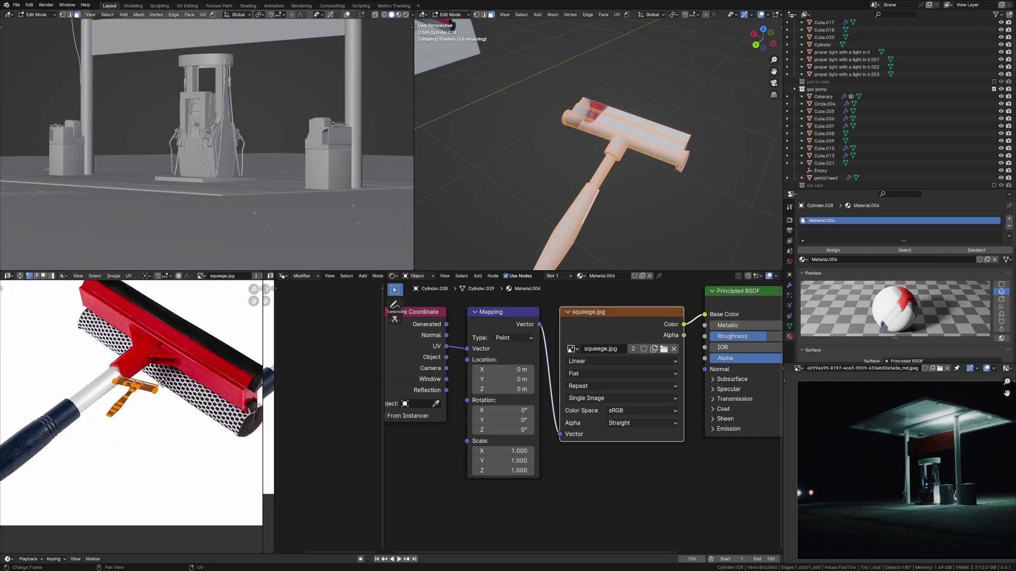
pyautogui.scroll(-2, 222, 377)
pyautogui.moveTo(268, 372); pyautogui.dragTo(360, 365)
# Rotate, scale and move all squeegee UVs to roughly match the squeegee in the reference photo
pyautogui.press('a')
pyautogui.press('r')
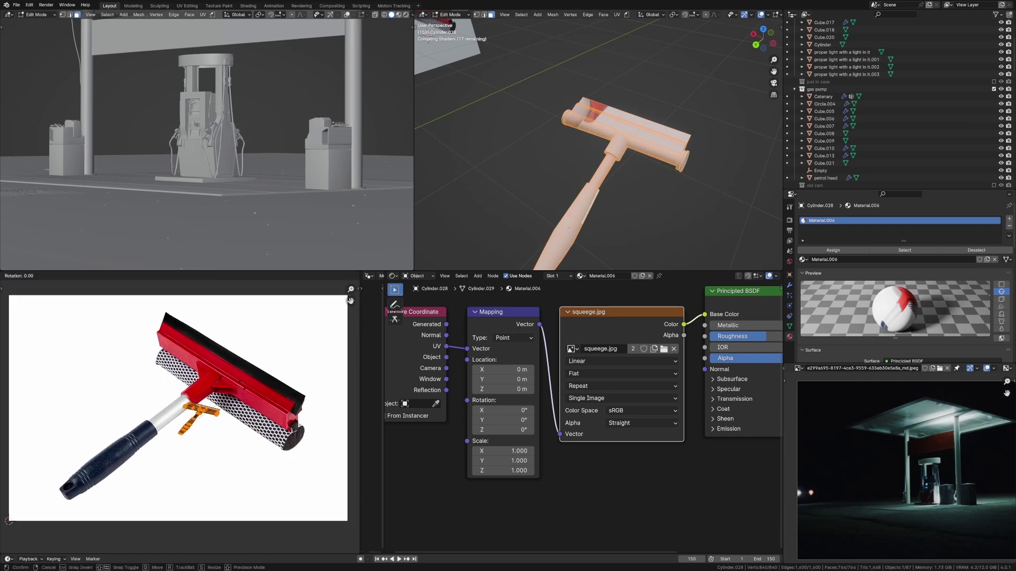
pyautogui.press('Return')
pyautogui.press('s')
pyautogui.press('Return')
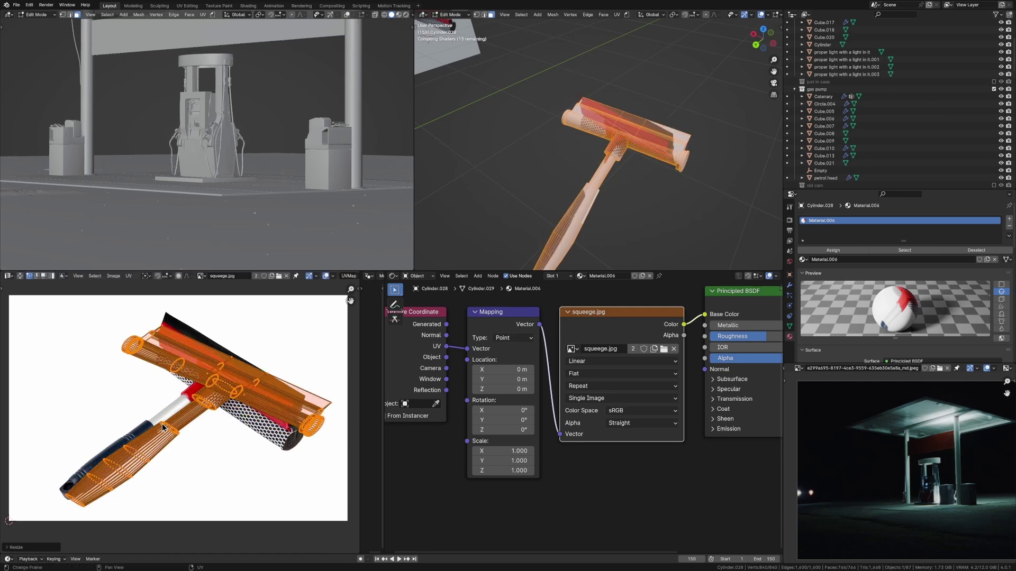
pyautogui.press('r')
pyautogui.press('Return')
pyautogui.press('g')
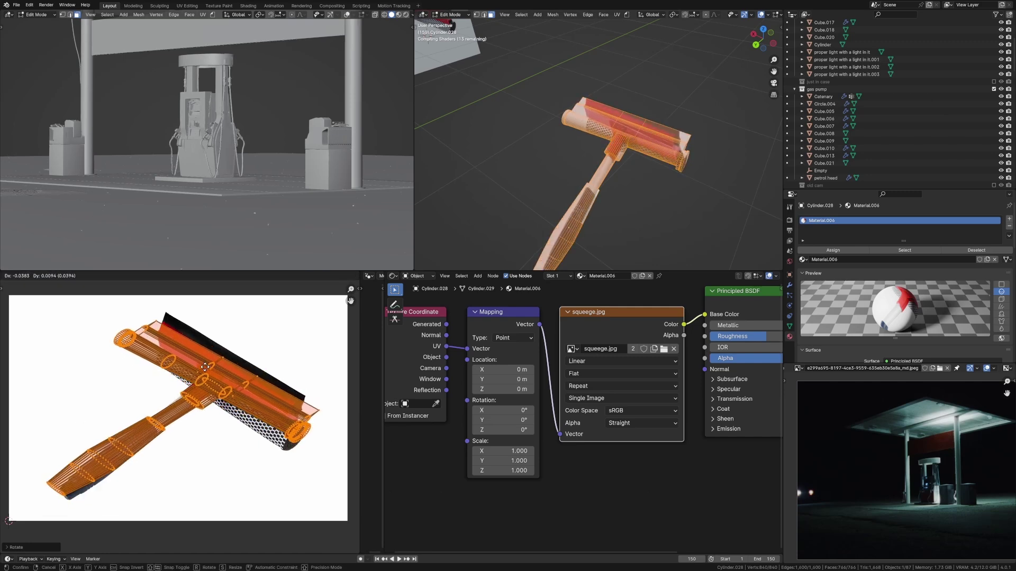
pyautogui.press('Return')
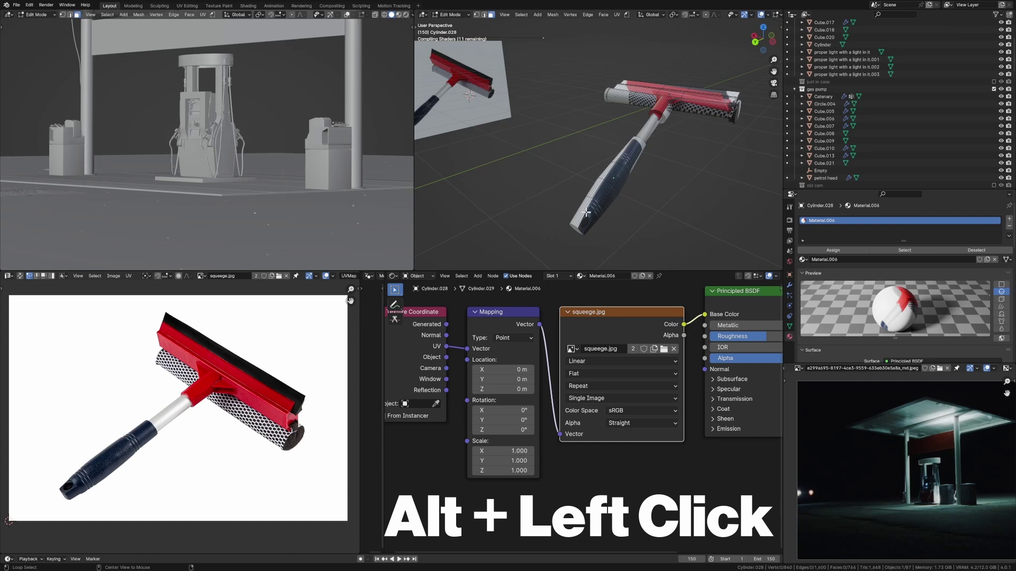
# Select the handle grip's face loops and rotate, scale and move their UVs onto the dark blue grip in the photo
pyautogui.keyDown('alt'); pyautogui.click(587, 213); pyautogui.keyUp('alt')
pyautogui.keyDown('alt'); pyautogui.keyDown('shift'); pyautogui.click(603, 196); pyautogui.keyUp('shift'); pyautogui.keyUp('alt')
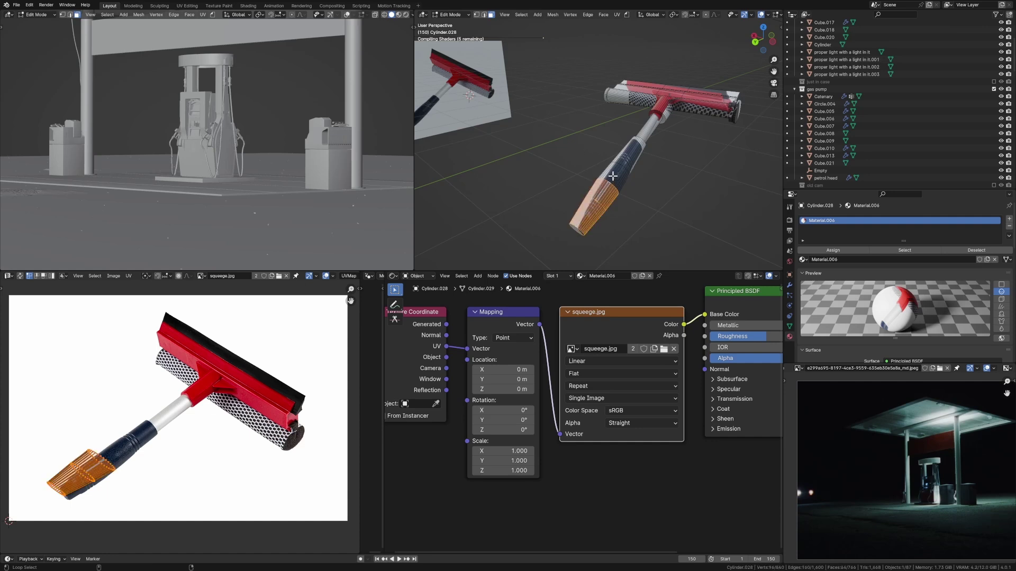
pyautogui.keyDown('alt'); pyautogui.keyDown('shift'); pyautogui.click(613, 179); pyautogui.keyUp('shift'); pyautogui.keyUp('alt')
pyautogui.keyDown('alt'); pyautogui.keyDown('shift'); pyautogui.click(632, 161); pyautogui.keyUp('shift'); pyautogui.keyUp('alt')
pyautogui.moveTo(689, 171); pyautogui.dragTo(633, 128, button='middle')
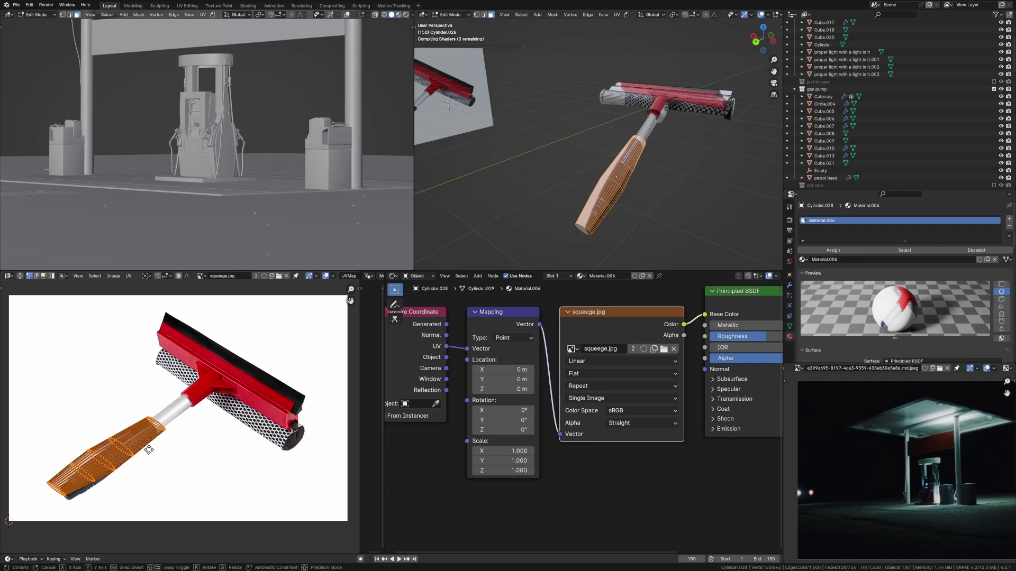
pyautogui.press('r')
pyautogui.click(212, 454)
pyautogui.press('s')
pyautogui.press('g')
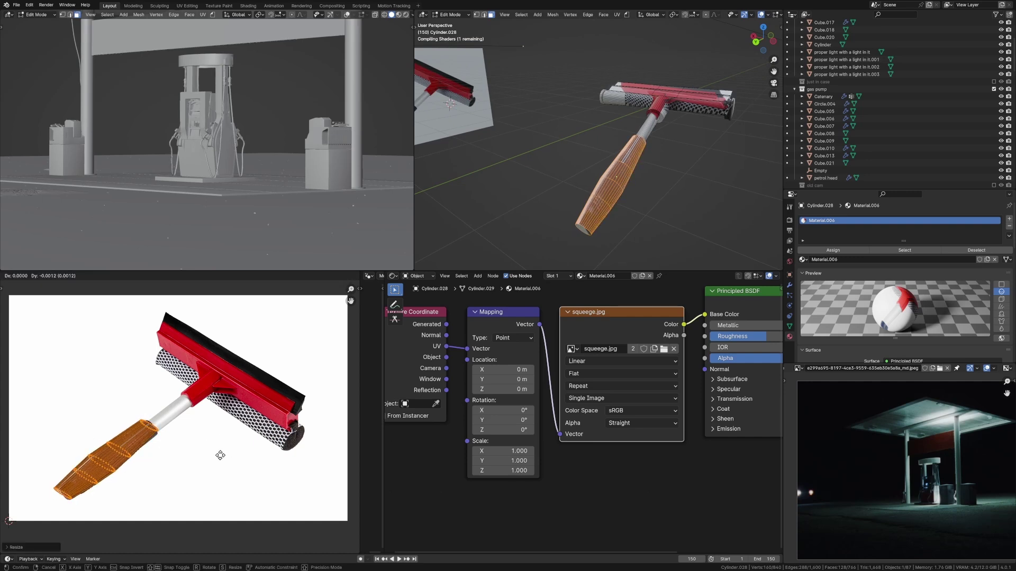
pyautogui.click(220, 454)
pyautogui.press('r')
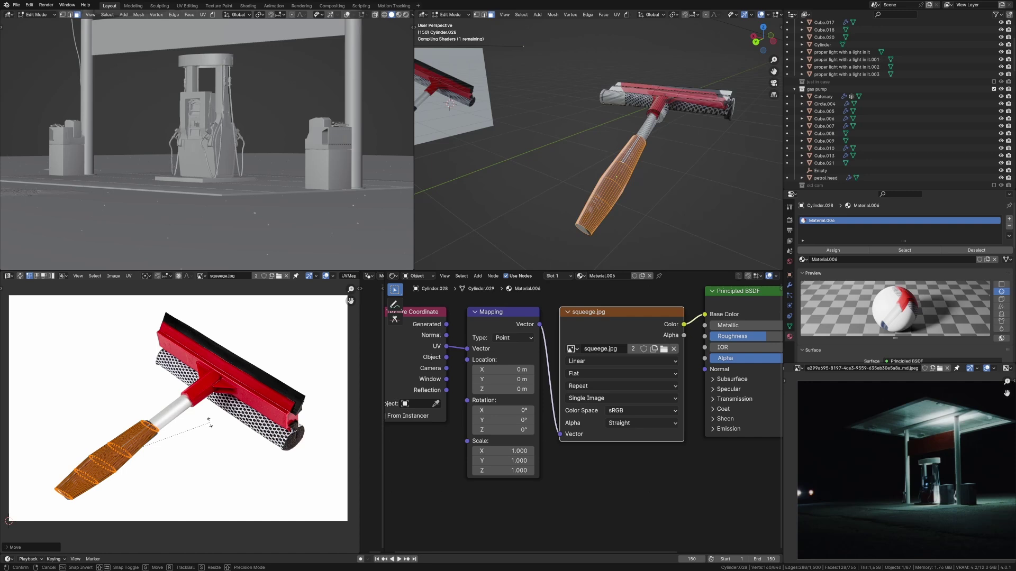
pyautogui.click(209, 422)
# Select the linked roller geometry and fit its UVs over the mesh-covered roller in the photo
pyautogui.moveTo(582, 201); pyautogui.dragTo(617, 192, button='middle')
pyautogui.click(617, 192)
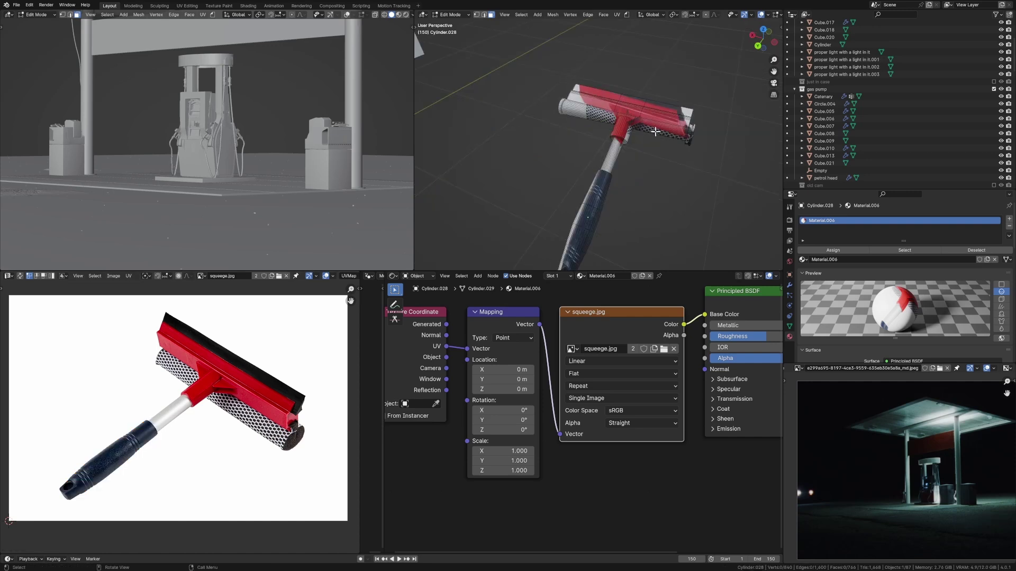
pyautogui.press('l')
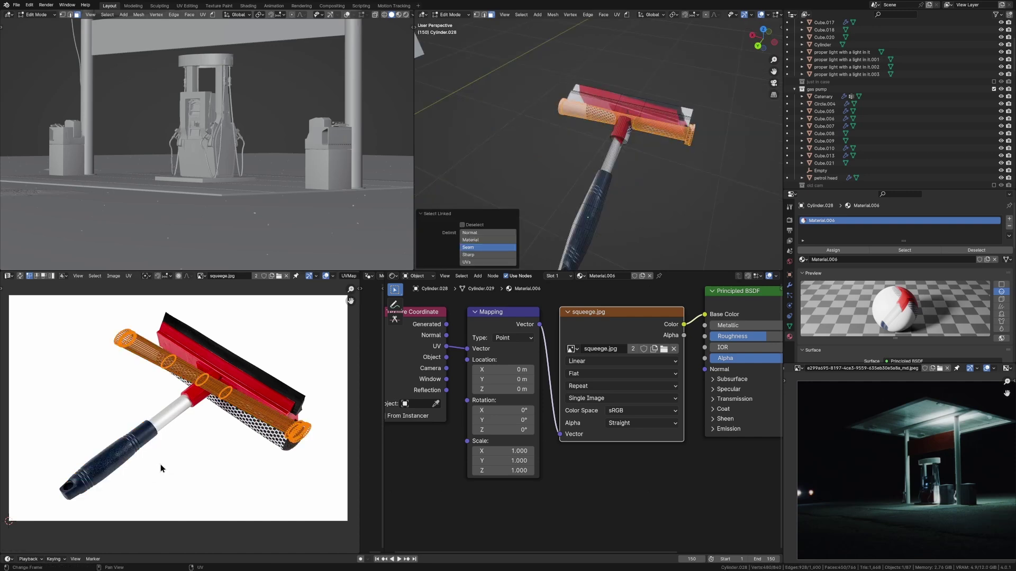
pyautogui.press('g')
pyautogui.click(317, 388)
pyautogui.press('s')
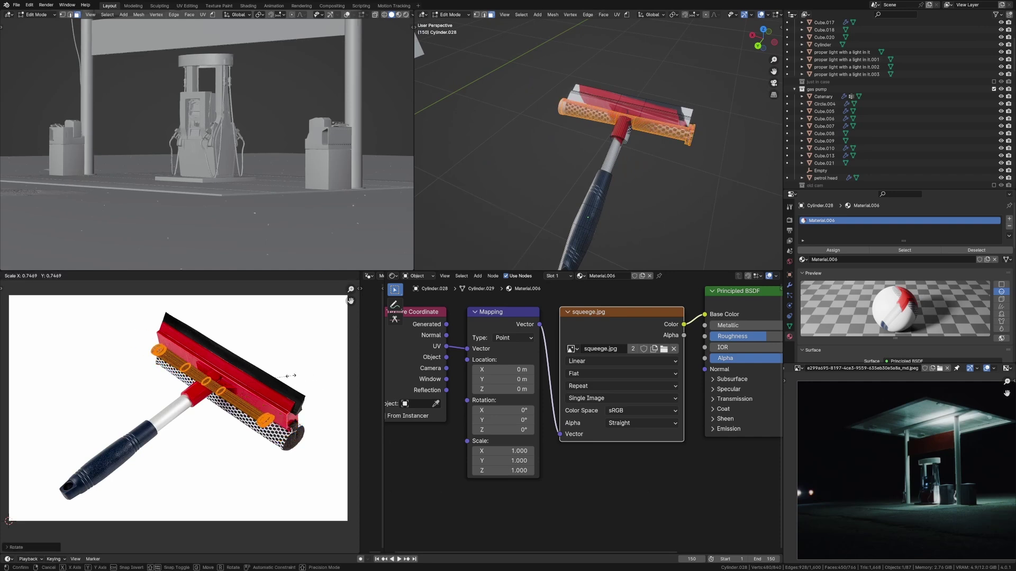
pyautogui.click(320, 381)
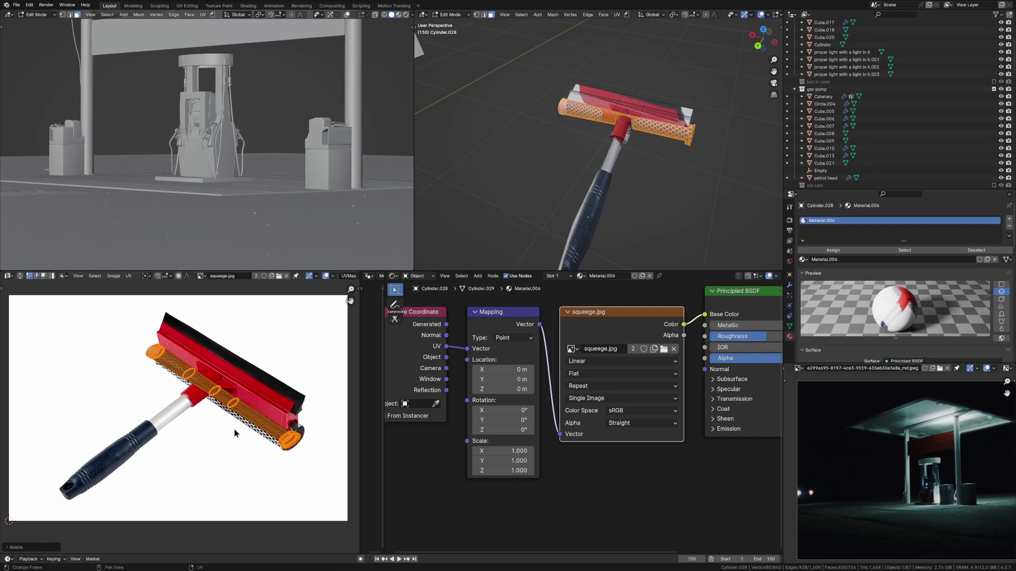
pyautogui.click(265, 443)
# Fit the blade section's UVs over the red and black blade in the photo and return to Object Mode
pyautogui.click(300, 407)
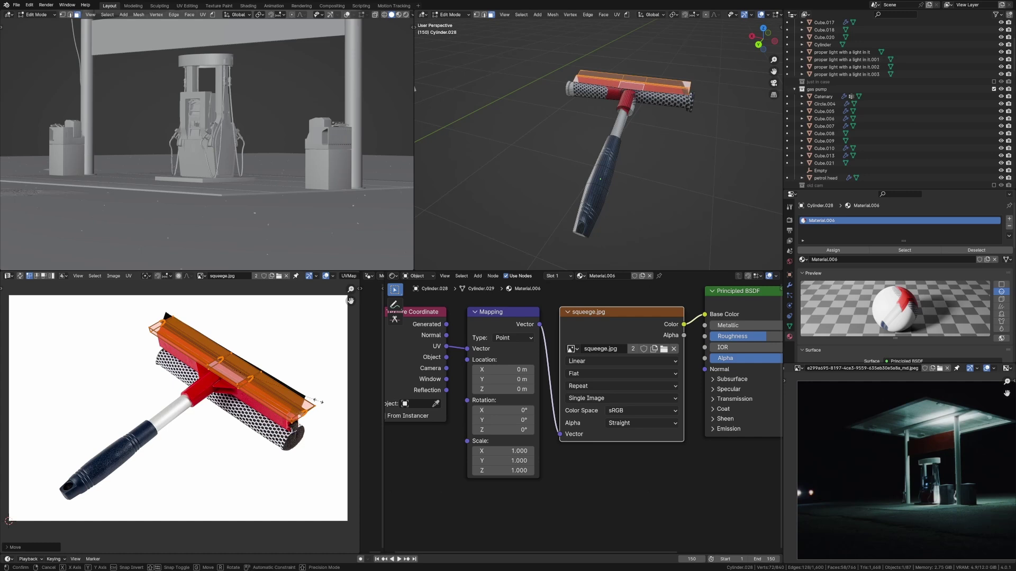
pyautogui.press('Tab')
pyautogui.click(662, 130)
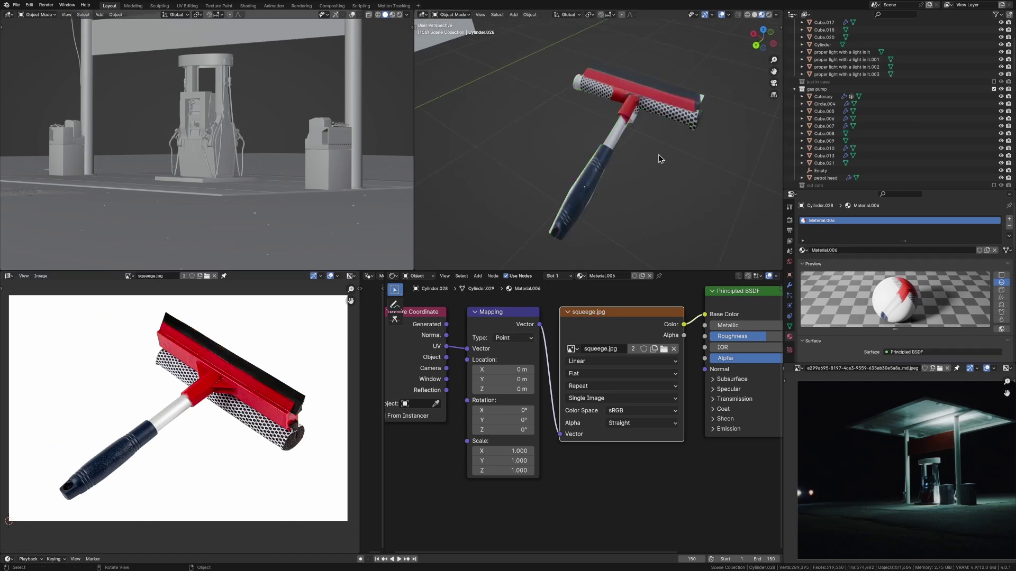
# Enter Edit Mode on the squeegee and select the metal shaft's face loop to check its UVs against the photo
pyautogui.click(606, 151)
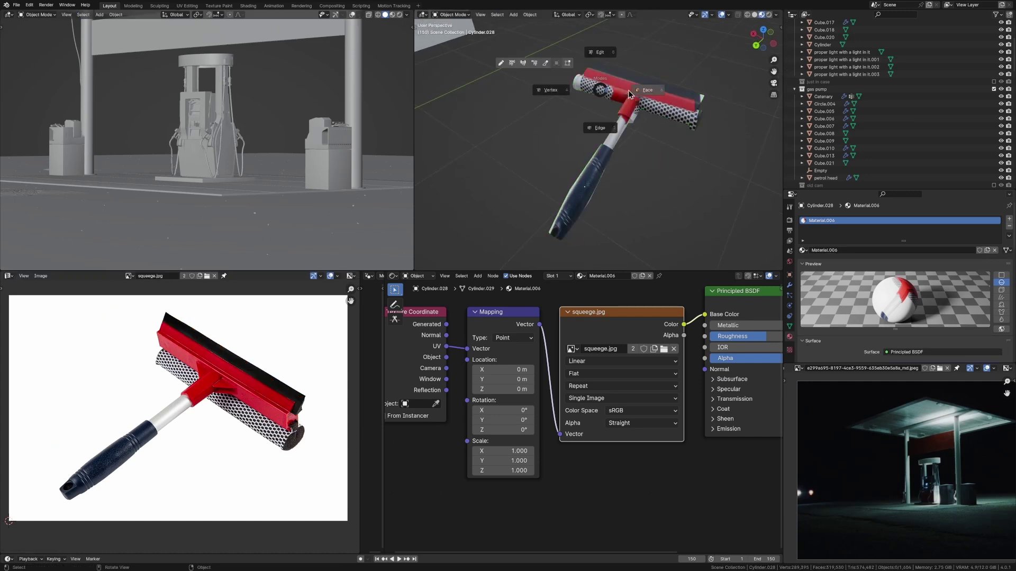
pyautogui.press('Tab')
pyautogui.click(623, 132)
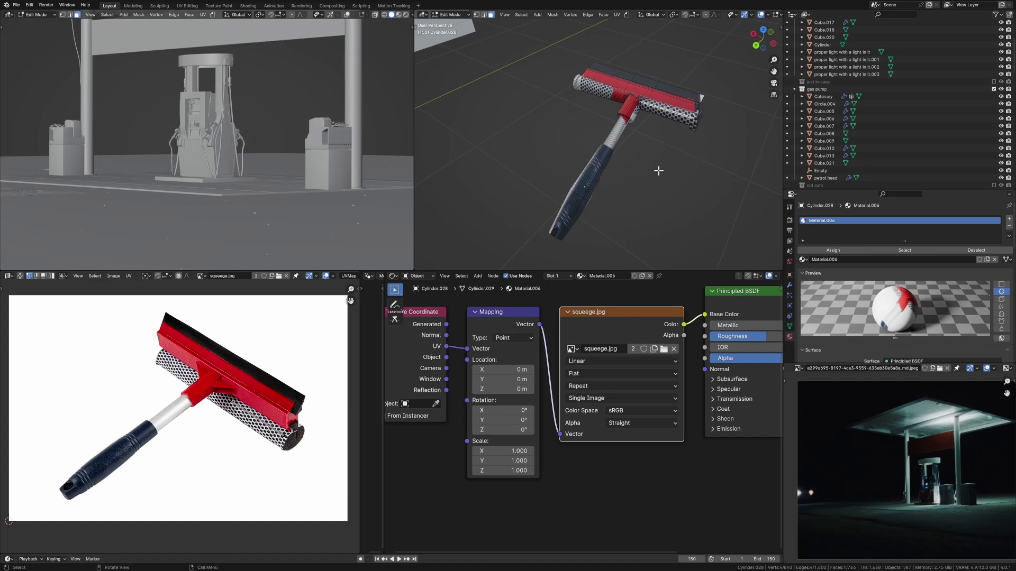
pyautogui.moveTo(658, 171); pyautogui.dragTo(628, 120, button='middle')
pyautogui.keyDown('alt'); pyautogui.click(620, 128); pyautogui.keyUp('alt')
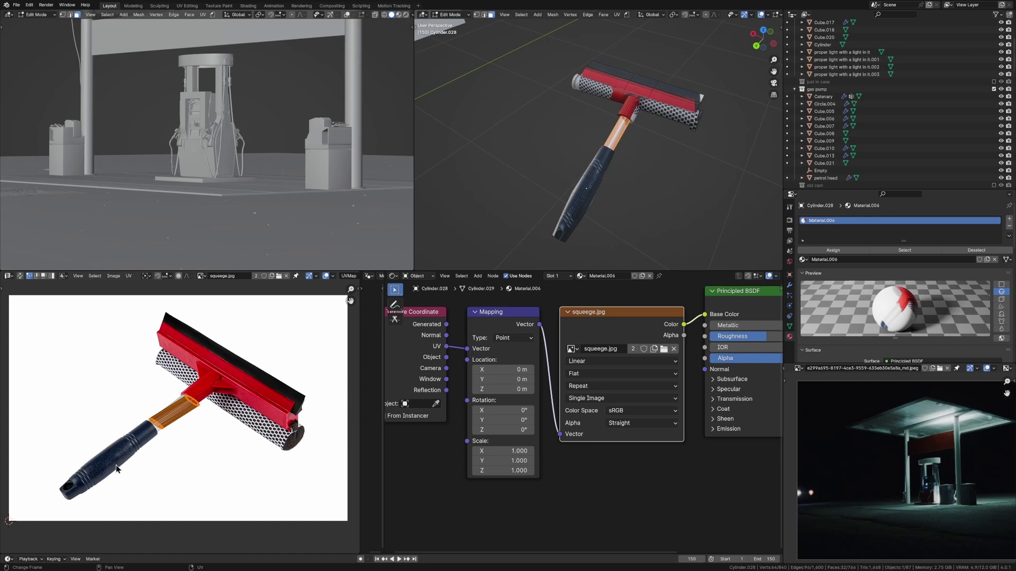
pyautogui.click(659, 116)
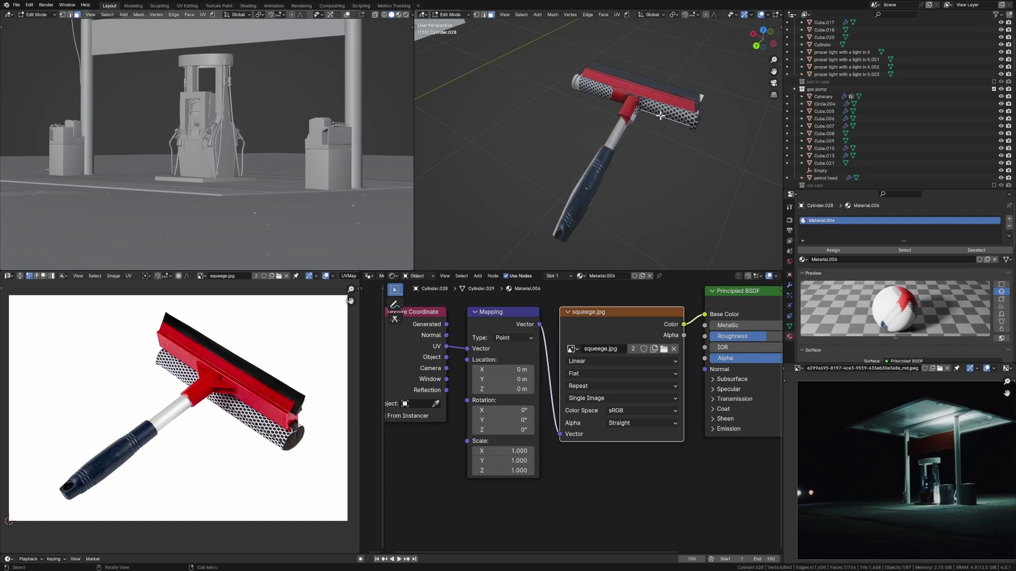
# Reproject the linked roller with Project from View and rotate and move its UVs over the roller in the photo
pyautogui.press('l')
pyautogui.scroll(-2, 624, 139)
pyautogui.press('u')
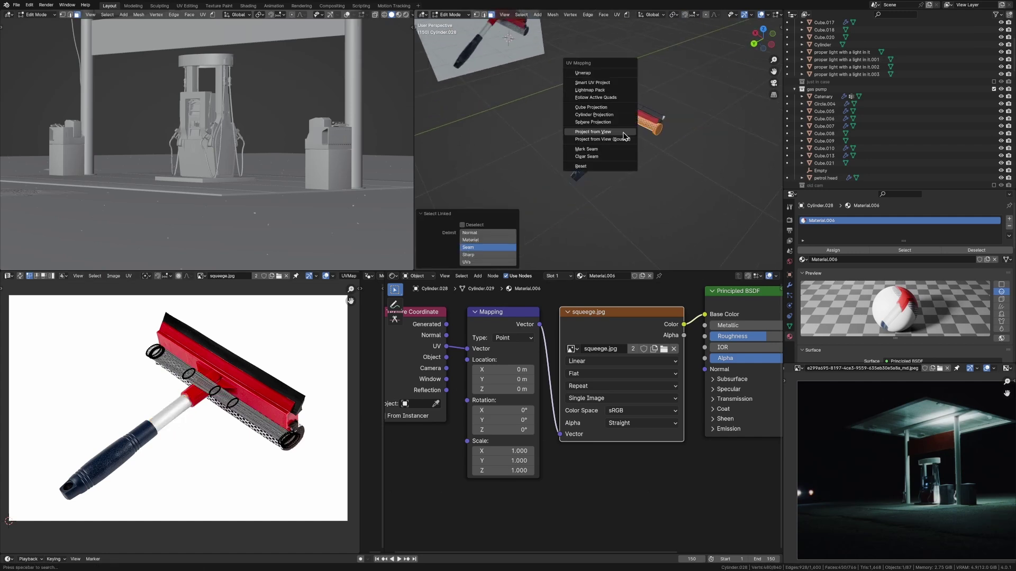
pyautogui.click(593, 128)
pyautogui.press('r')
pyautogui.click(30, 427)
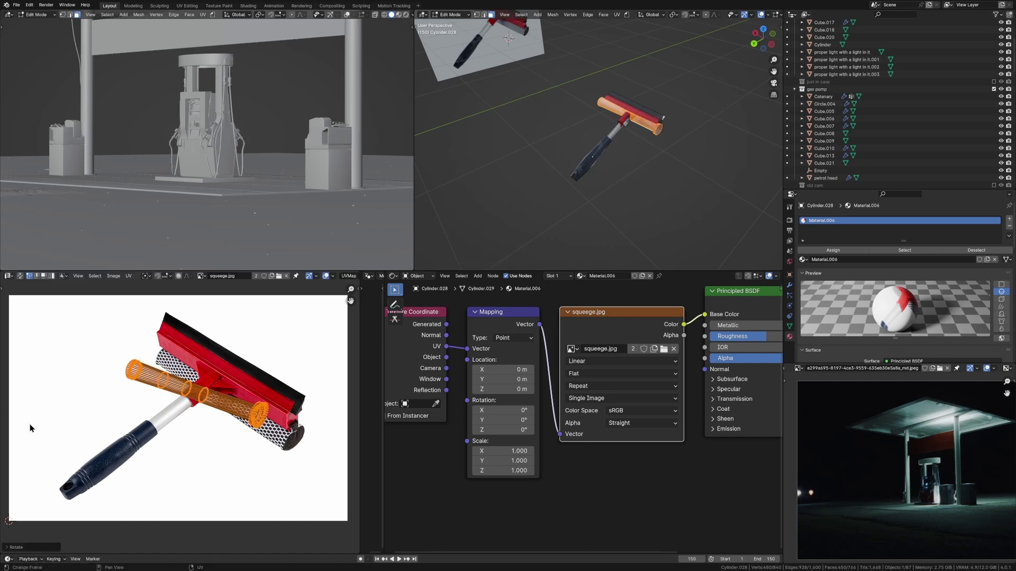
pyautogui.press('g')
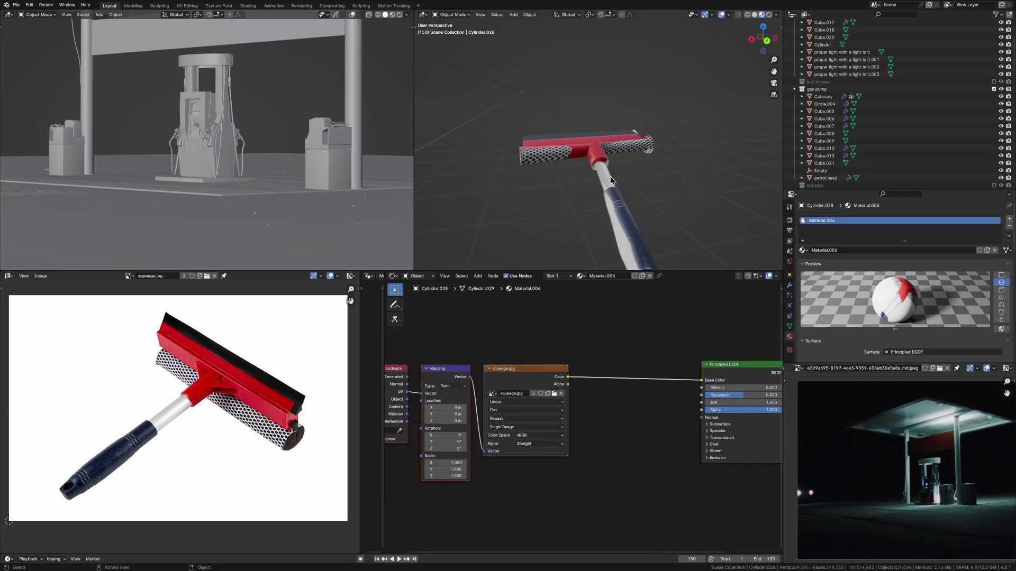
# Add a Bump node driven by the squeege.jpg color output and link it to the Principled BSDF's Normal
pyautogui.moveTo(611, 174); pyautogui.dragTo(684, 327, button='middle')
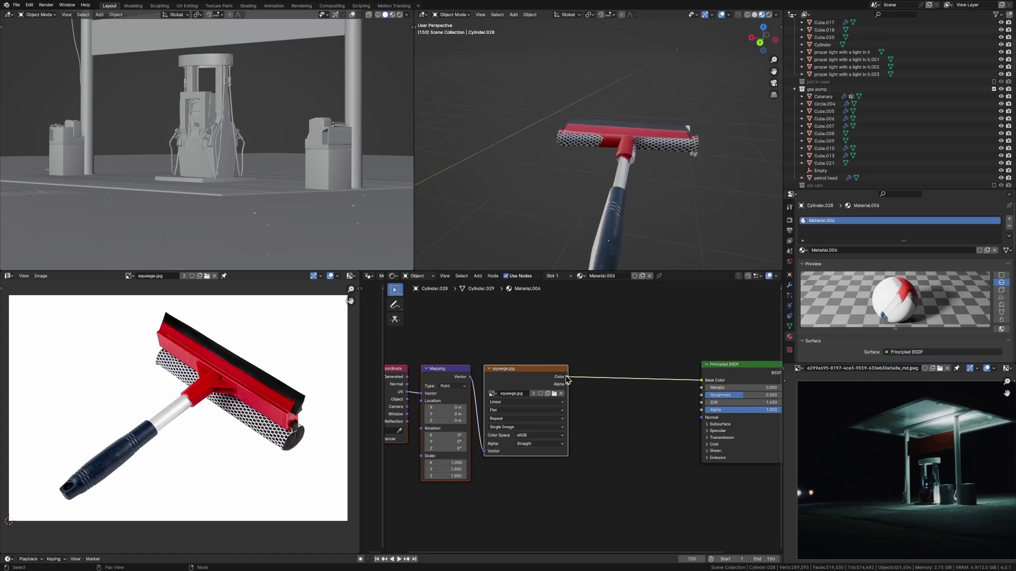
pyautogui.moveTo(566, 377); pyautogui.dragTo(658, 489)
pyautogui.write('bump')
pyautogui.press('Return')
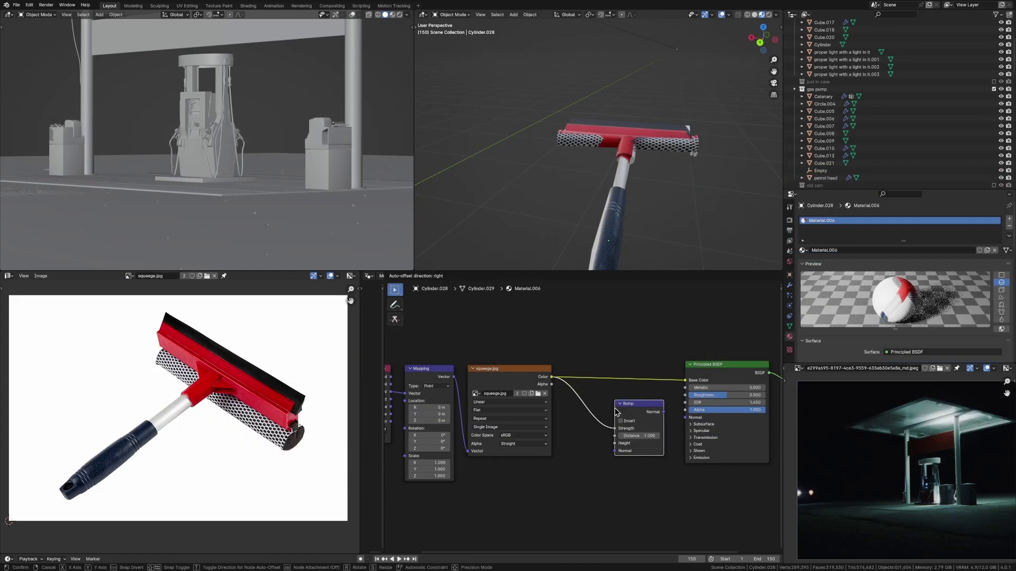
pyautogui.moveTo(687, 418); pyautogui.dragTo(616, 450)
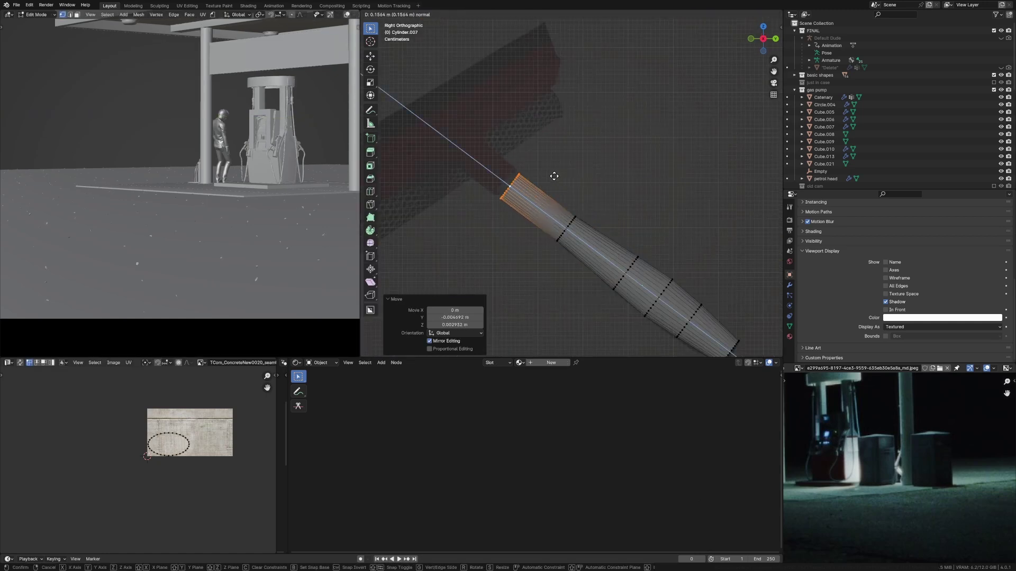
# Extrude the handle's upper end along its normal and unwrap the complete squeegee with Project from View
pyautogui.click(603, 199)
pyautogui.press('u')
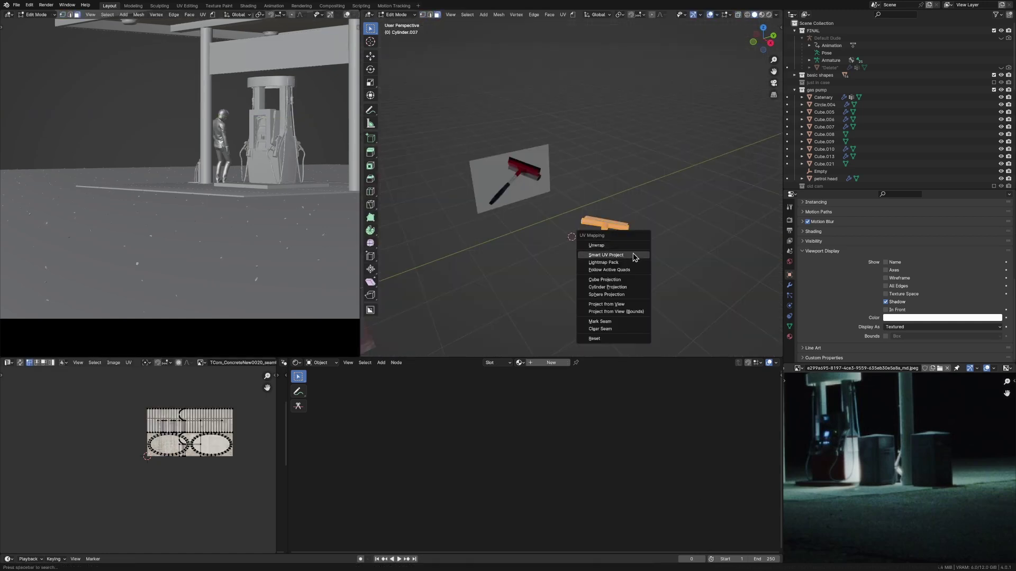
pyautogui.click(593, 296)
# Use squeegee.jpg as the UV background and as the squeegee material's image texture, and save the file
pyautogui.click(202, 362)
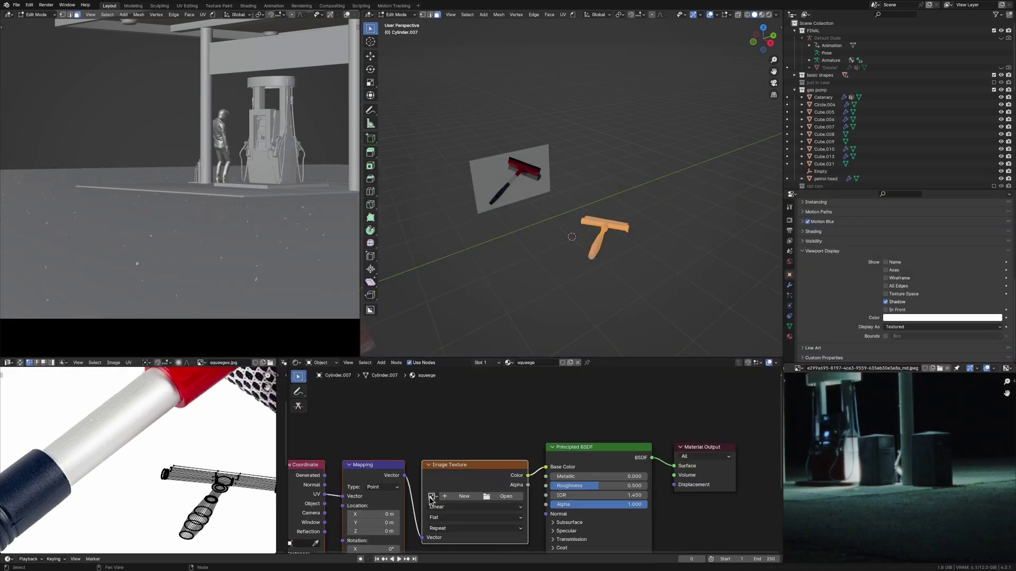
pyautogui.hotkey('ctrl', 's')
pyautogui.scroll(3, 631, 265)
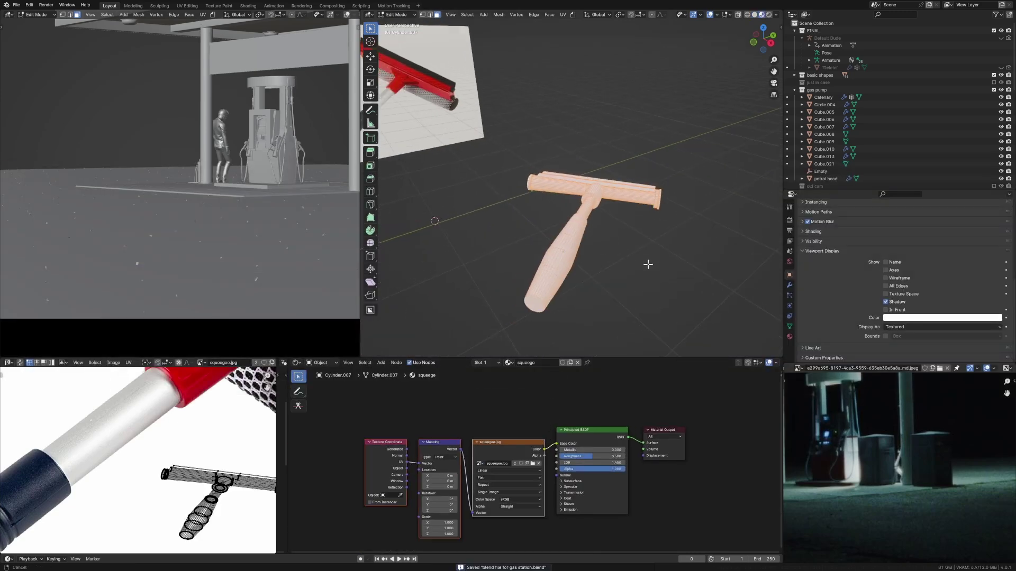
# Select all squeegee UVs and rotate and move them toward the handle of the squeegee in the photo
pyautogui.press('a')
pyautogui.press('Home')
pyautogui.press('r')
pyautogui.click(244, 450)
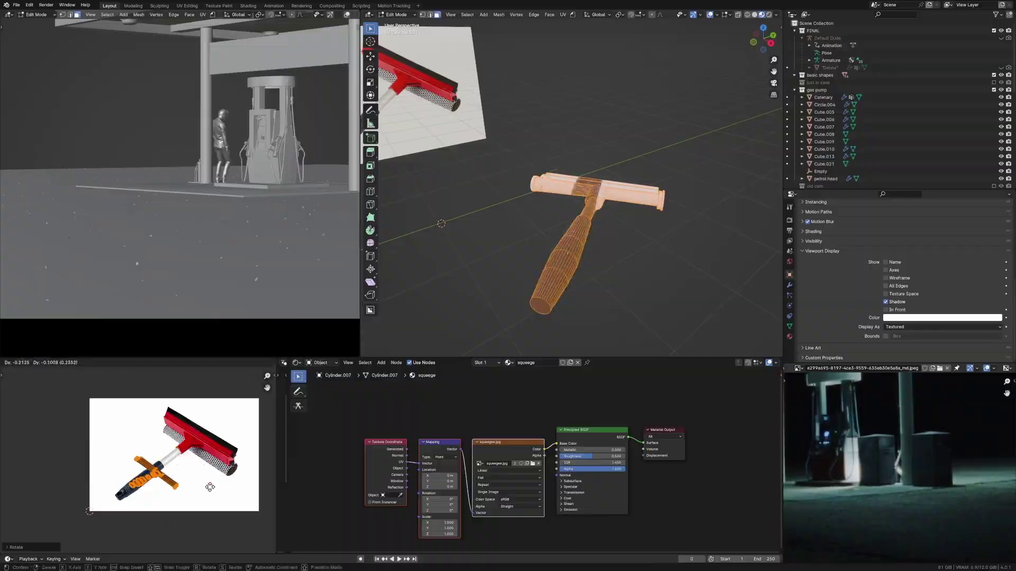